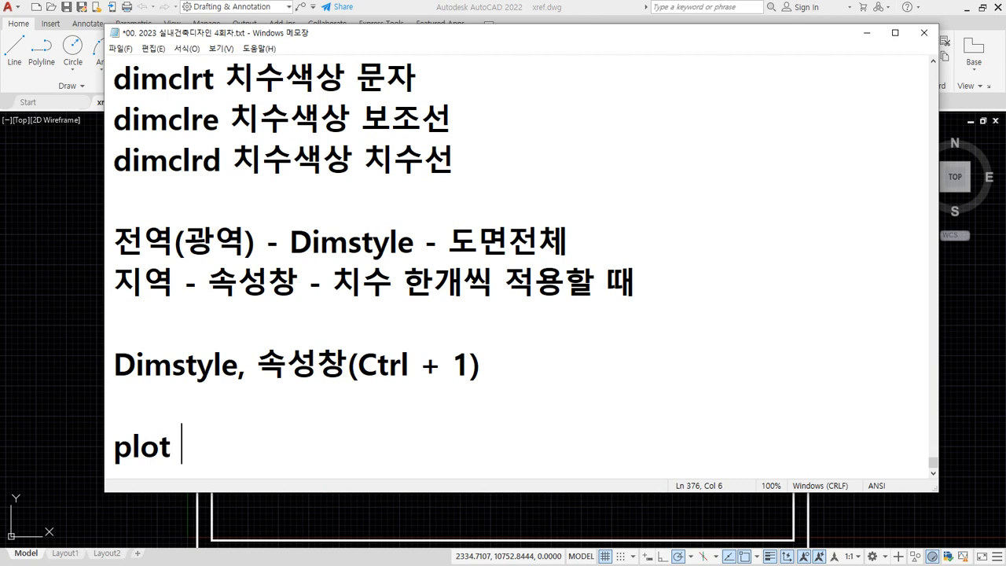
Complete the plot entry in the notes so it reads "plot (Ctrl+p)".
type("(Ctrl")
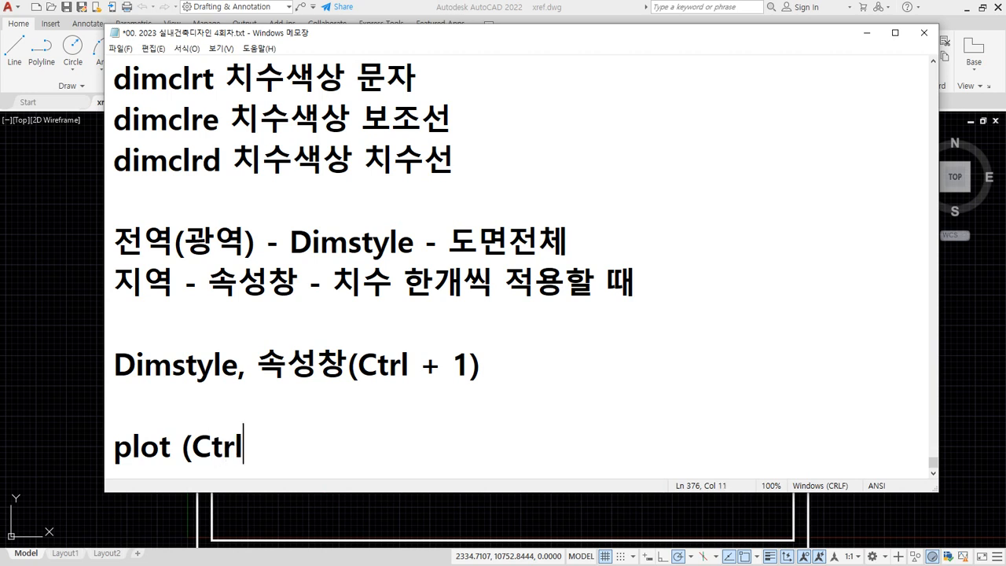
type("+p)")
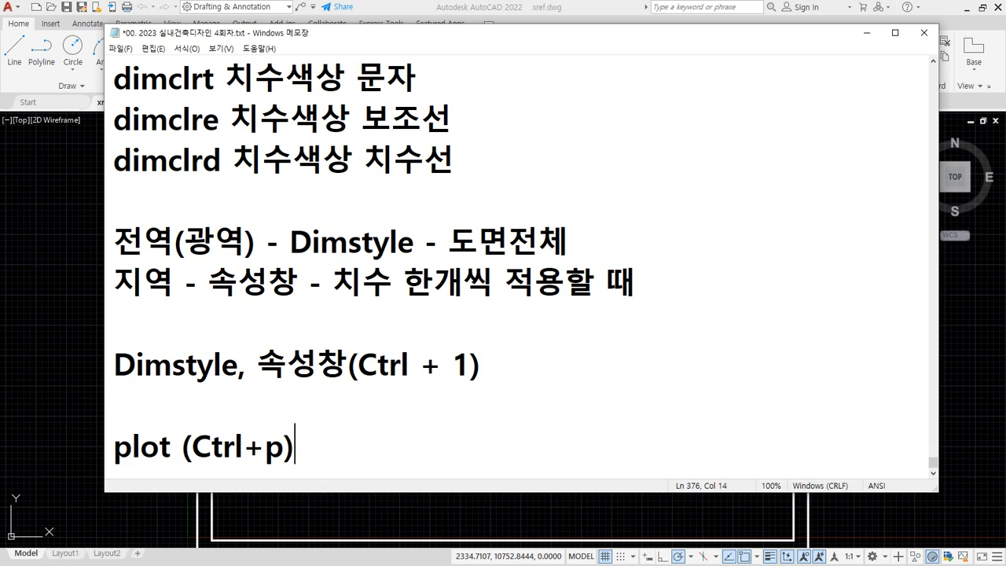
key("Home")
key("End")
key("Return")
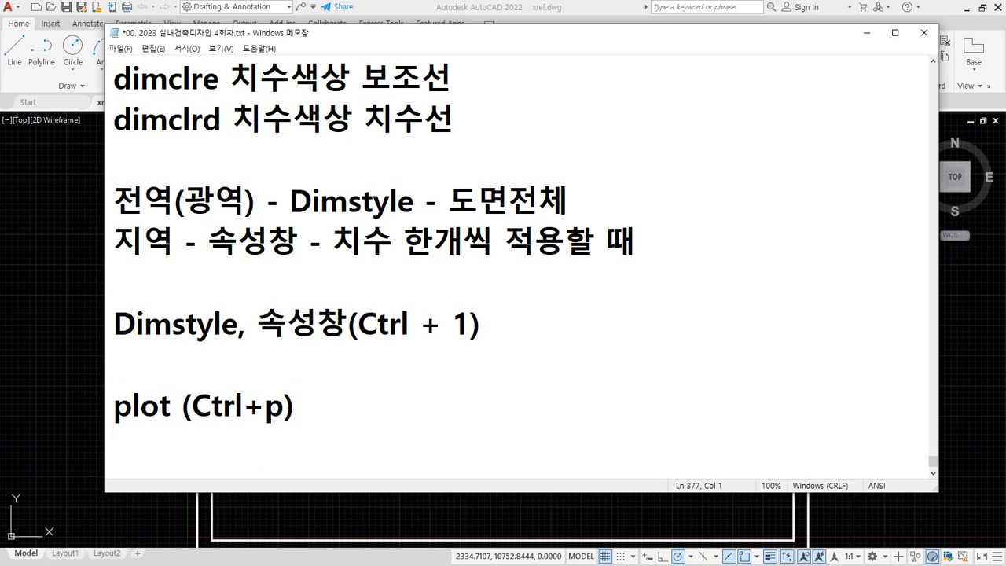
Add the note "Layout을 이용한 출력 - CAT2급" directly beneath the plot entry, without a blank line between them.
key("Return")
type("Lay")
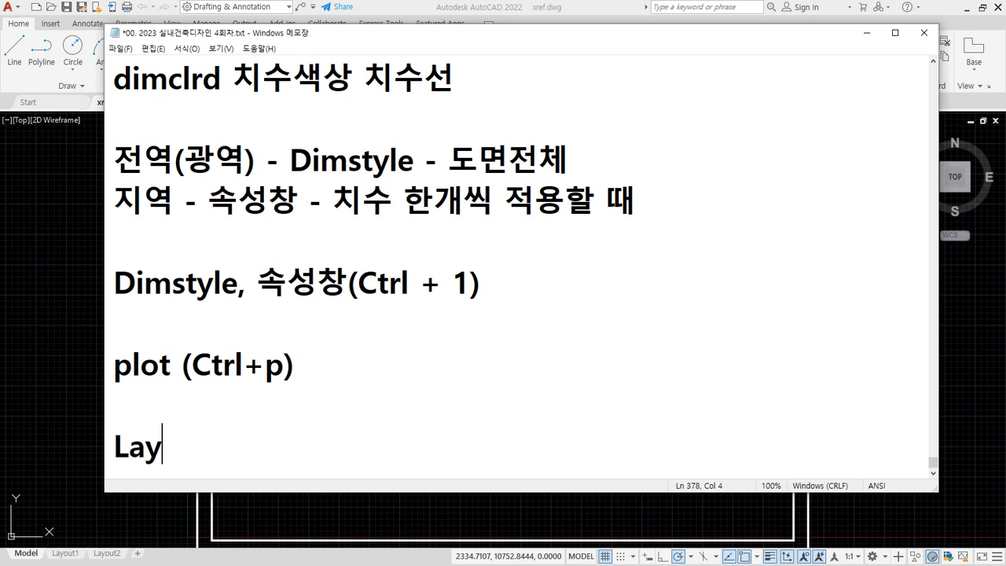
type("out을 ")
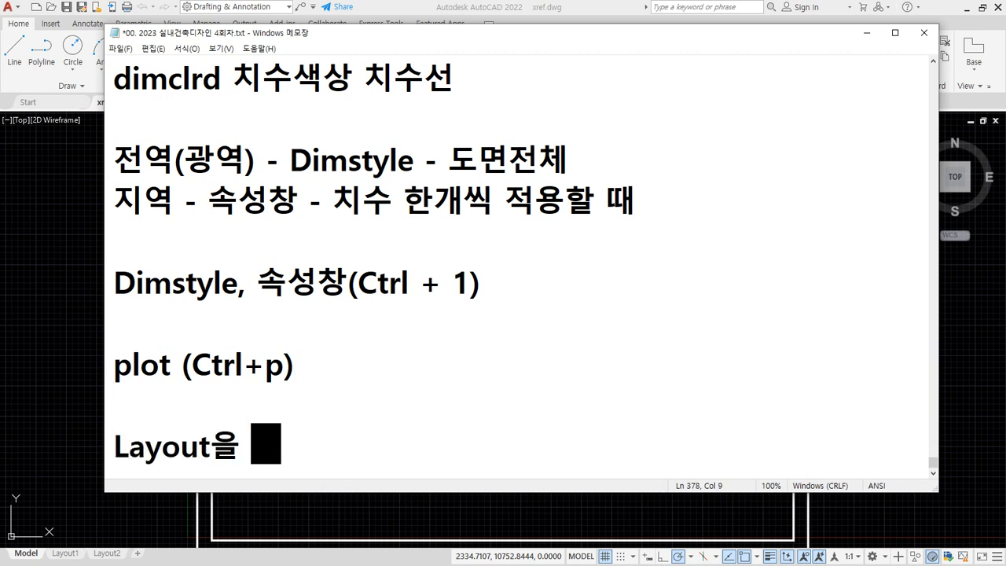
type("이용하ㄴ 출력")
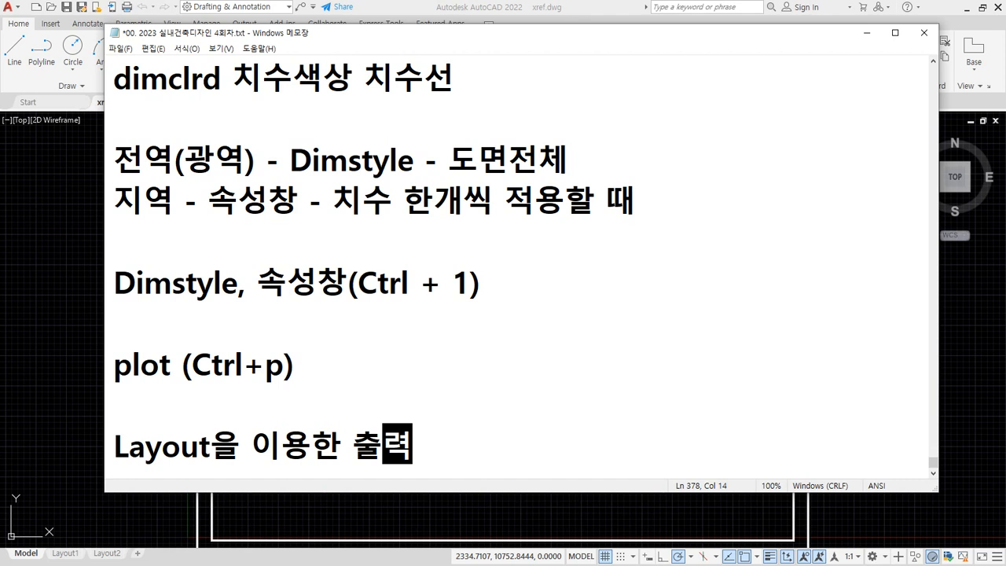
type("- cat")
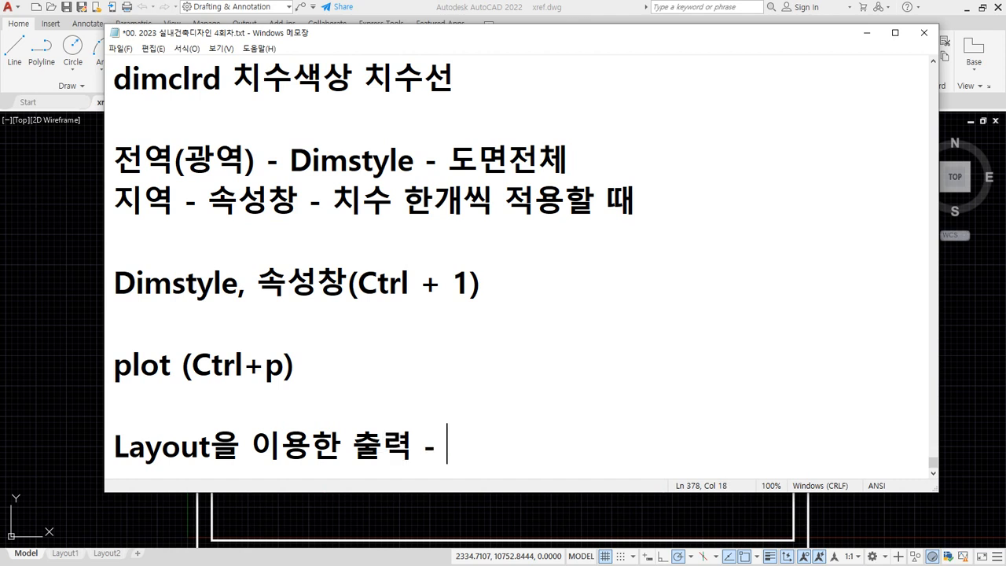
key("BackSpace")
key("BackSpace")
key("BackSpace")
type("CAT2급")
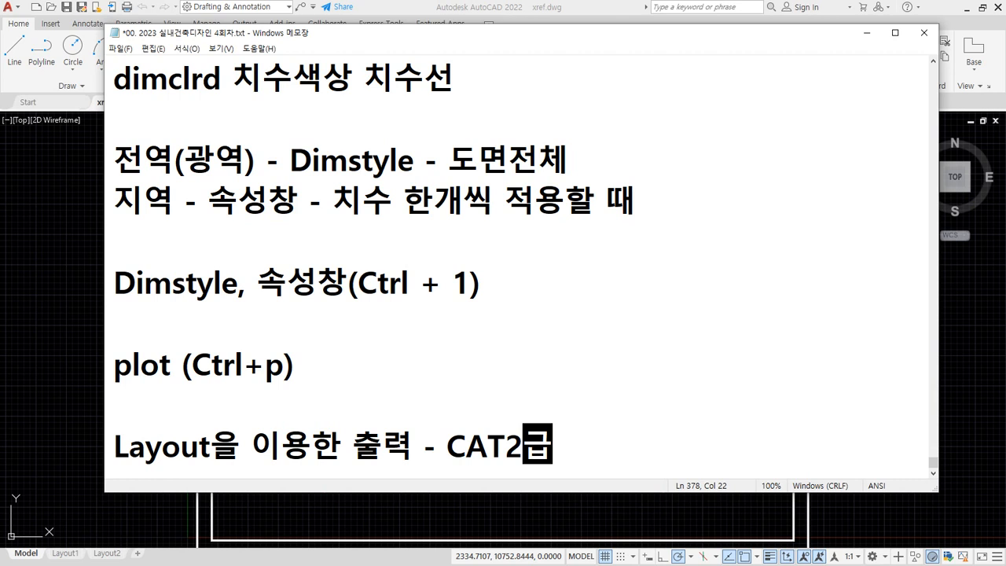
key("Up")
key("Delete")
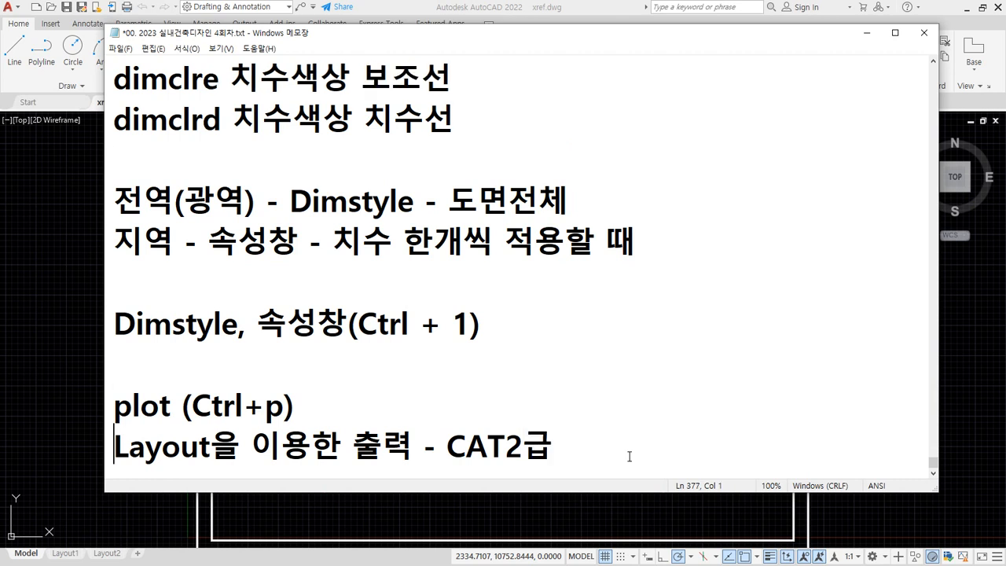
key("Up")
key("End")
key("Down")
key("Home")
key("shift+End")
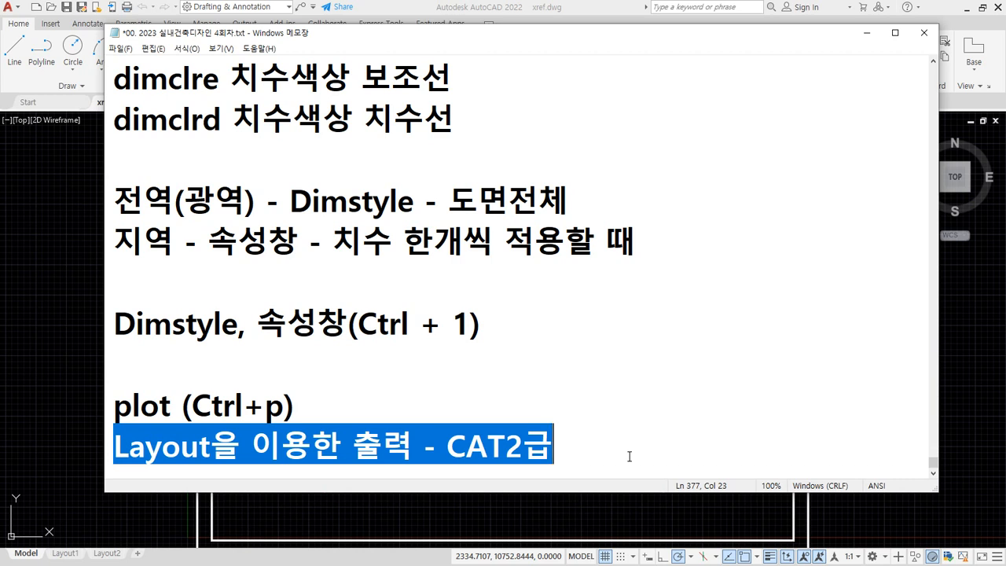
key("Up")
key("shift+Home")
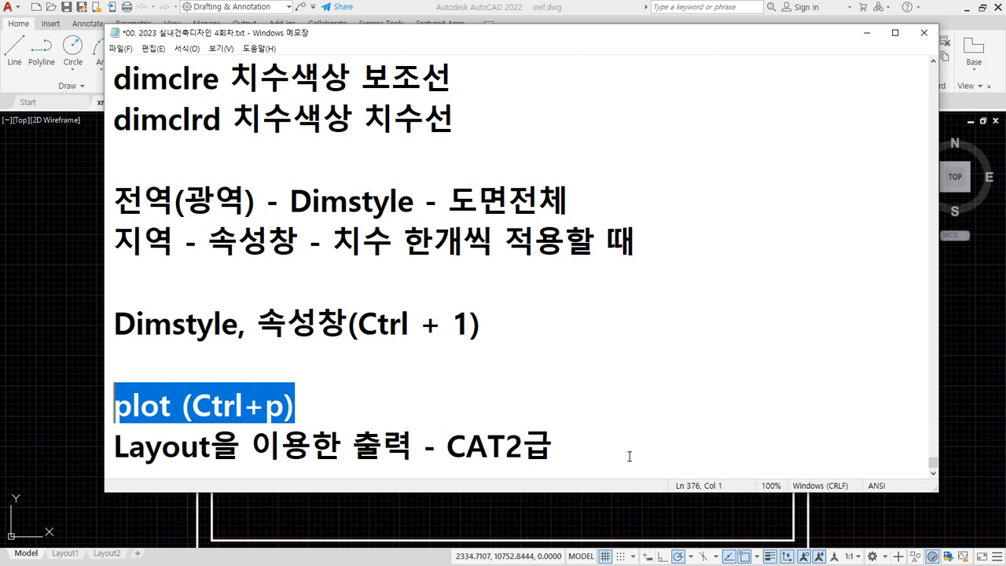
key("Down")
key("shift+End")
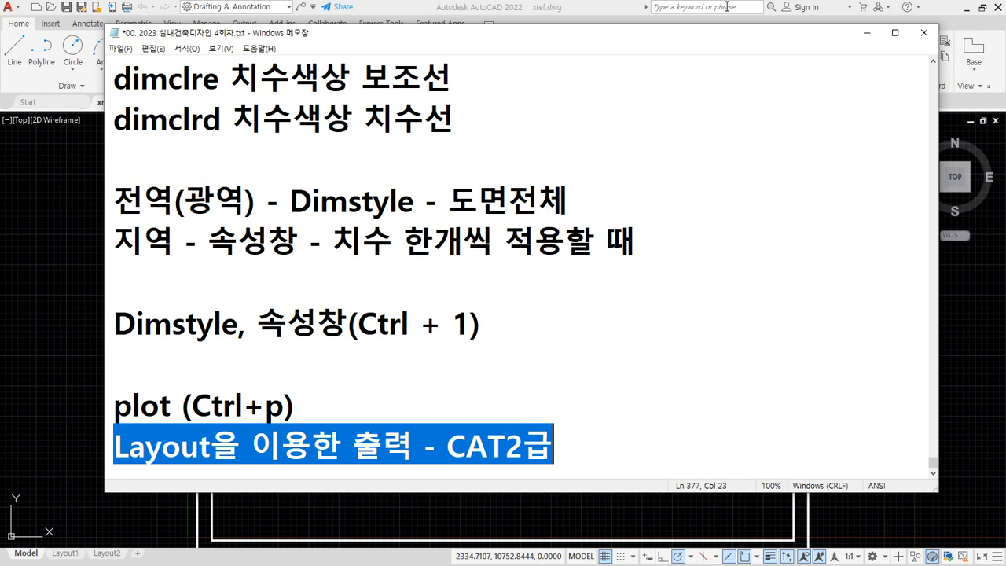
Switch to the xref drawing in AutoCAD and start the Plot command for the framed floor plan.
left_click(472, 15)
scroll(512, 292, "down", 2)
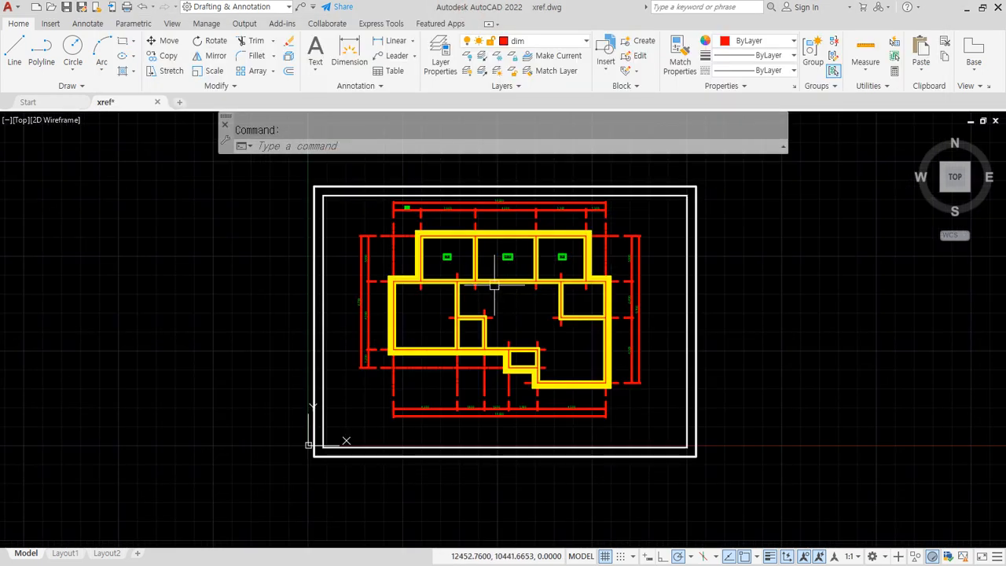
middle_click_drag(452, 256, 451, 275)
scroll(468, 265, "up", 2)
scroll(468, 266, "down", 2)
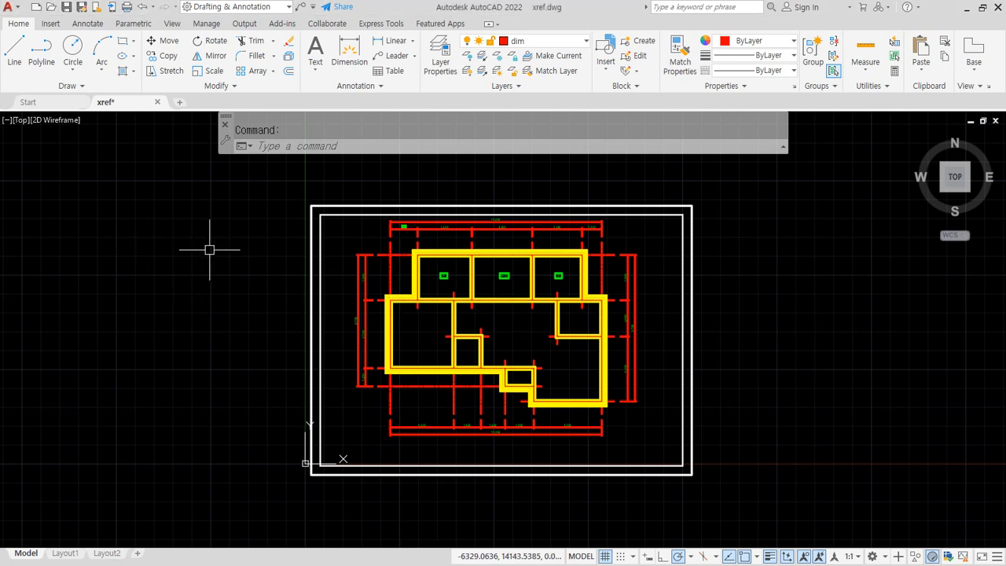
type("plot")
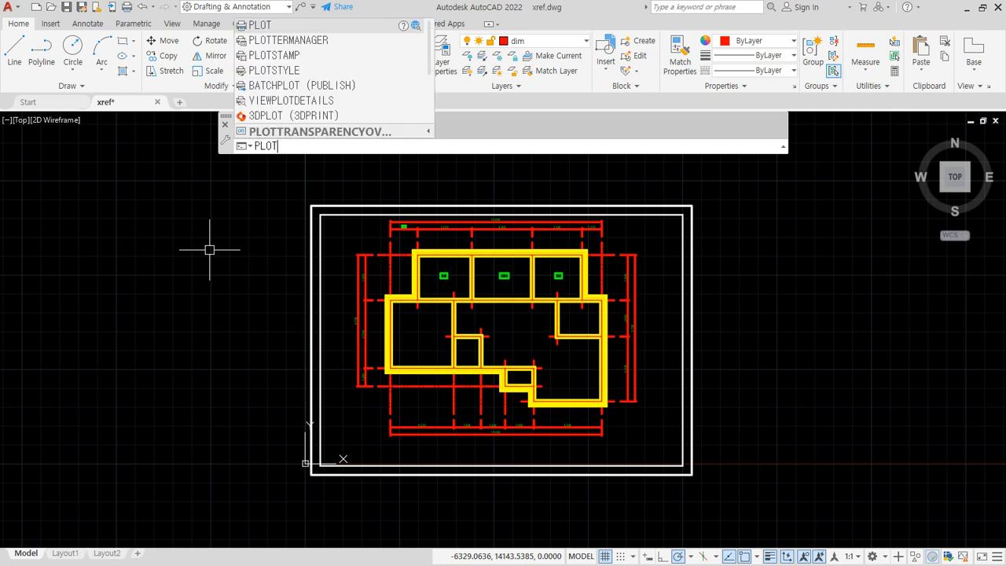
key("Return")
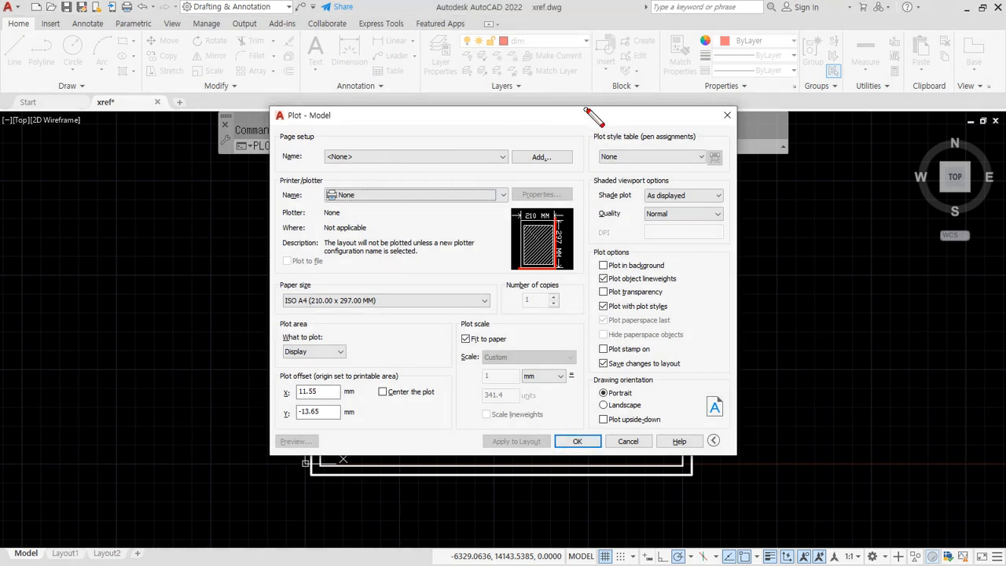
mouse_move(587, 108)
left_mouse_down()
mouse_move(588, 424)
mouse_move(578, 430)
left_mouse_up()
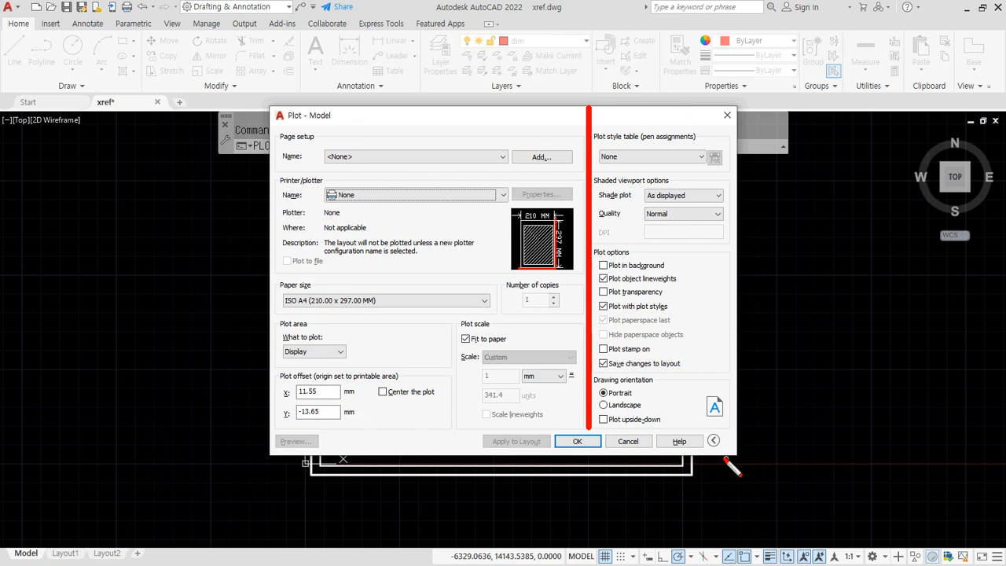
mouse_move(728, 455)
left_mouse_down()
mouse_move(684, 445)
mouse_move(749, 425)
mouse_move(729, 475)
left_mouse_up()
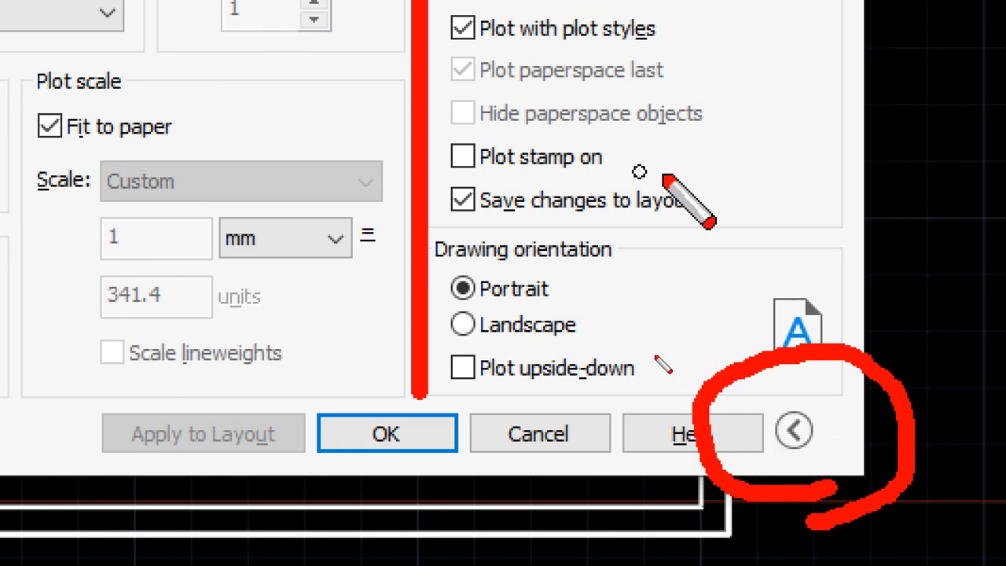
left_click_drag(483, 173, 535, 126)
left_click_drag(588, 187, 643, 132)
left_click_drag(719, 138, 707, 167)
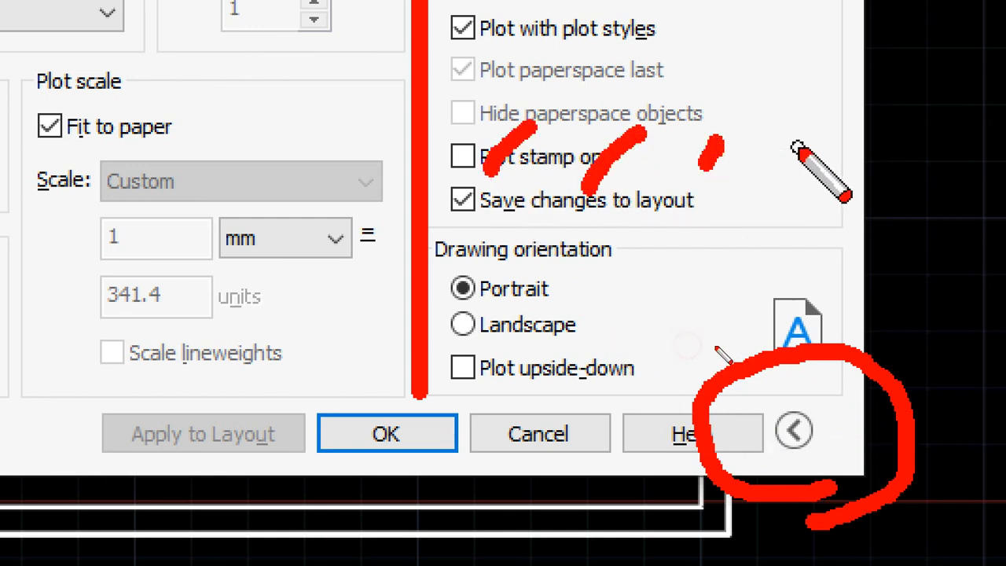
left_click_drag(799, 145, 790, 169)
key("Escape")
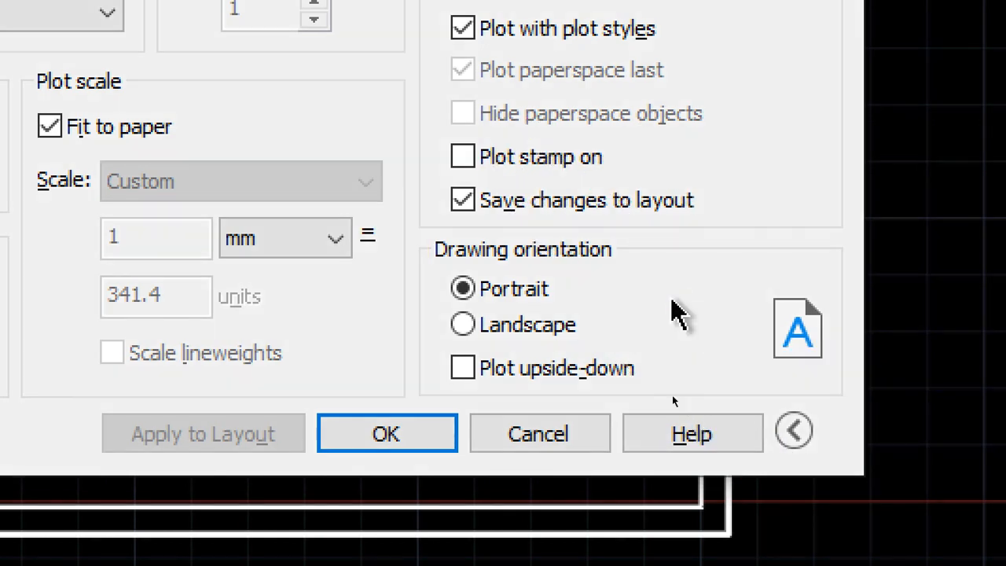
Collapse and re-expand the additional options of the Plot dialog.
left_click(791, 432)
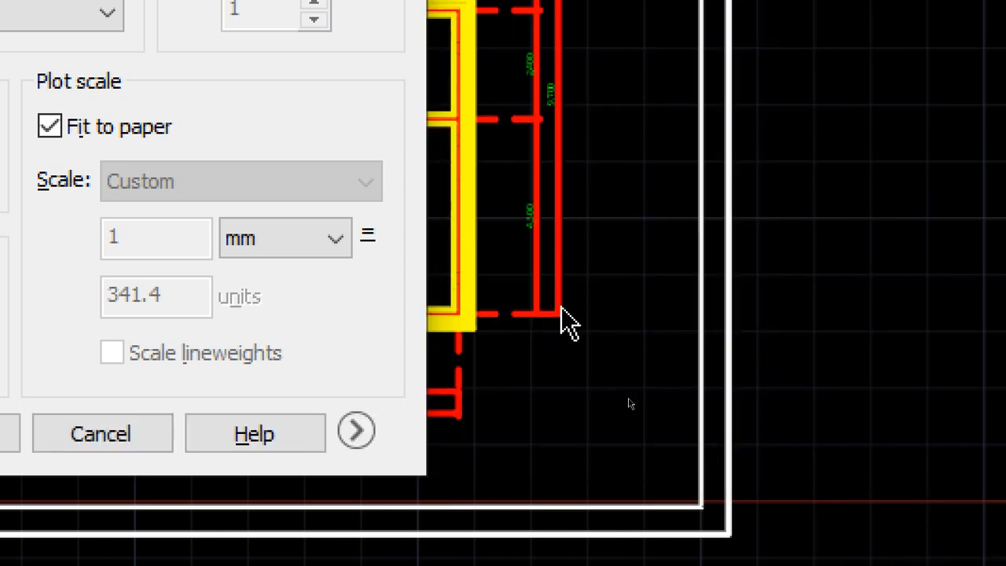
left_click(355, 434)
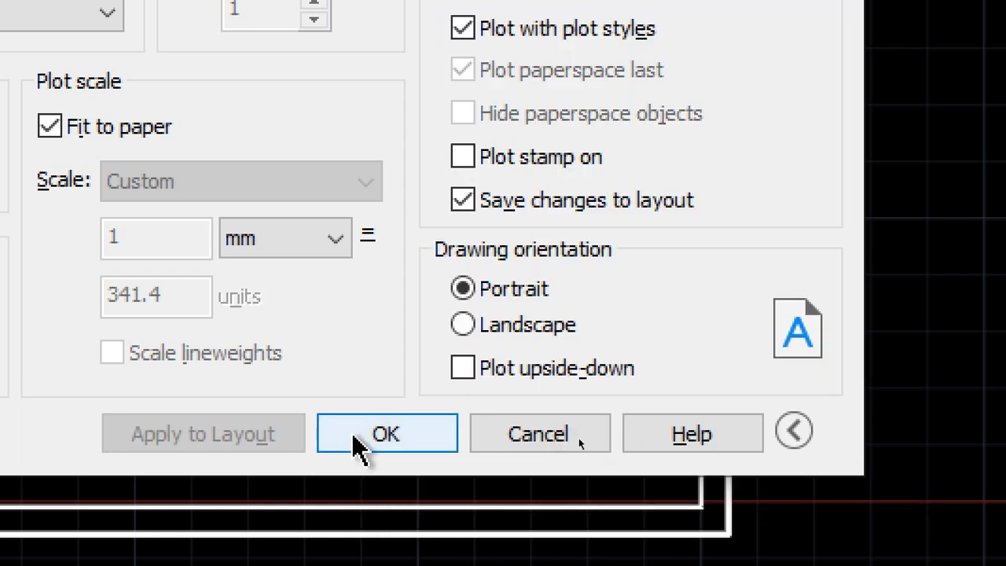
left_click(800, 440)
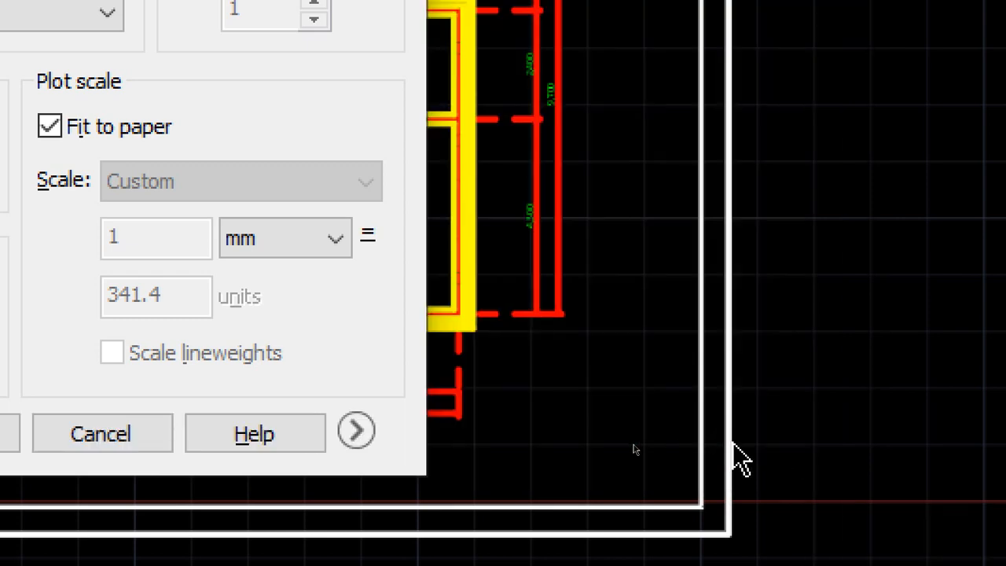
left_click(355, 432)
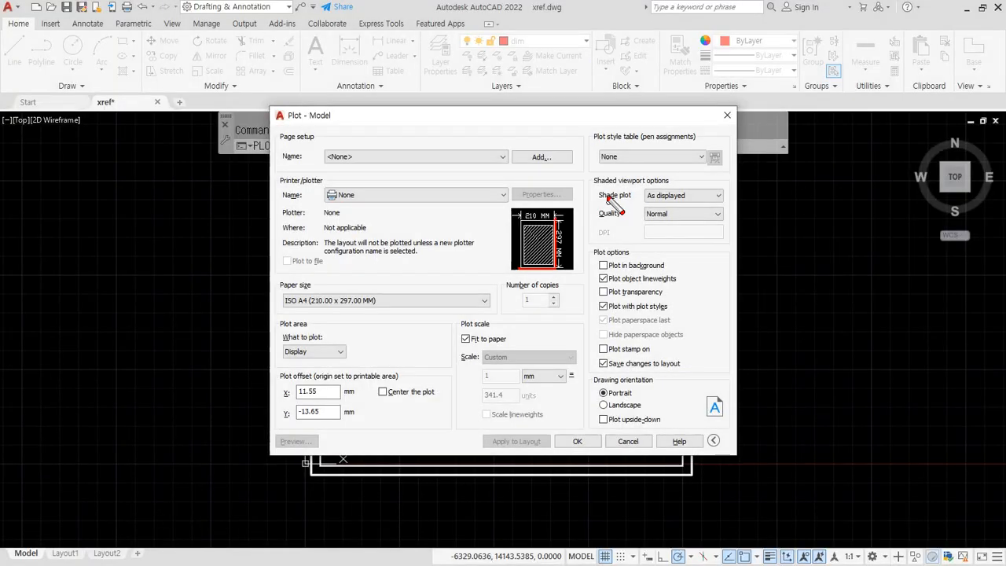
left_click_drag(583, 107, 591, 420)
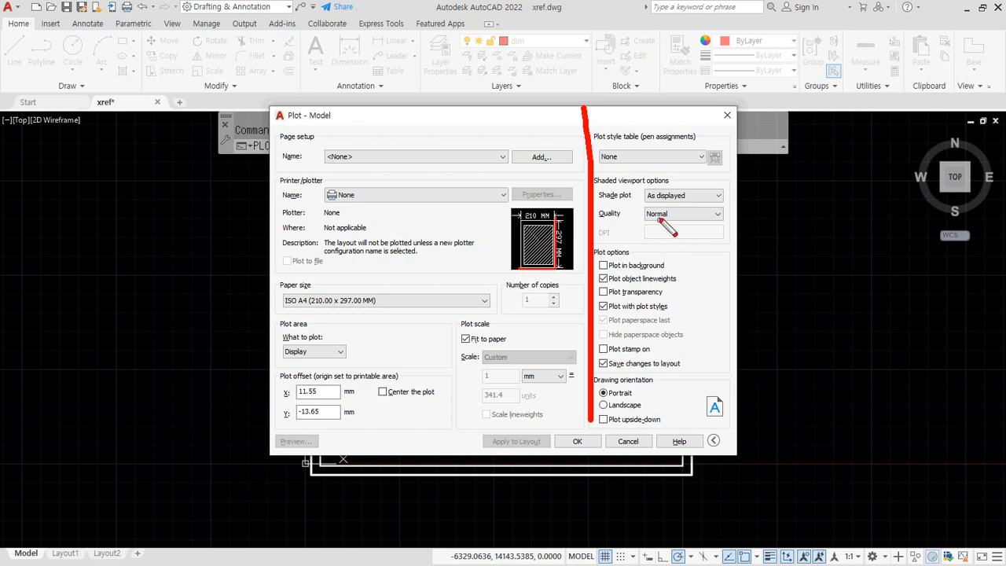
mouse_move(687, 178)
left_mouse_down()
mouse_move(604, 187)
mouse_move(614, 114)
mouse_move(733, 129)
mouse_move(715, 179)
mouse_move(659, 198)
left_mouse_up()
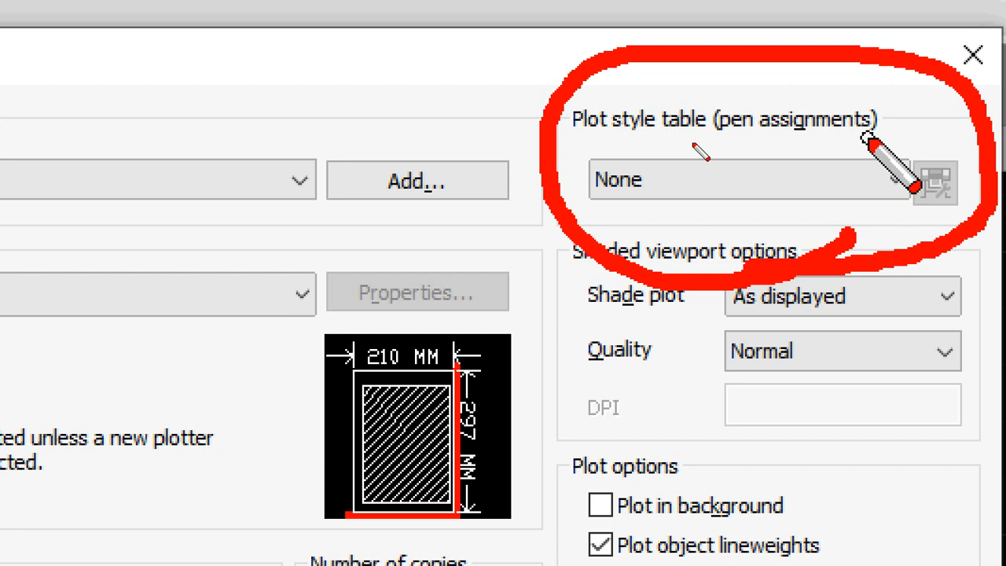
left_click_drag(707, 148, 871, 135)
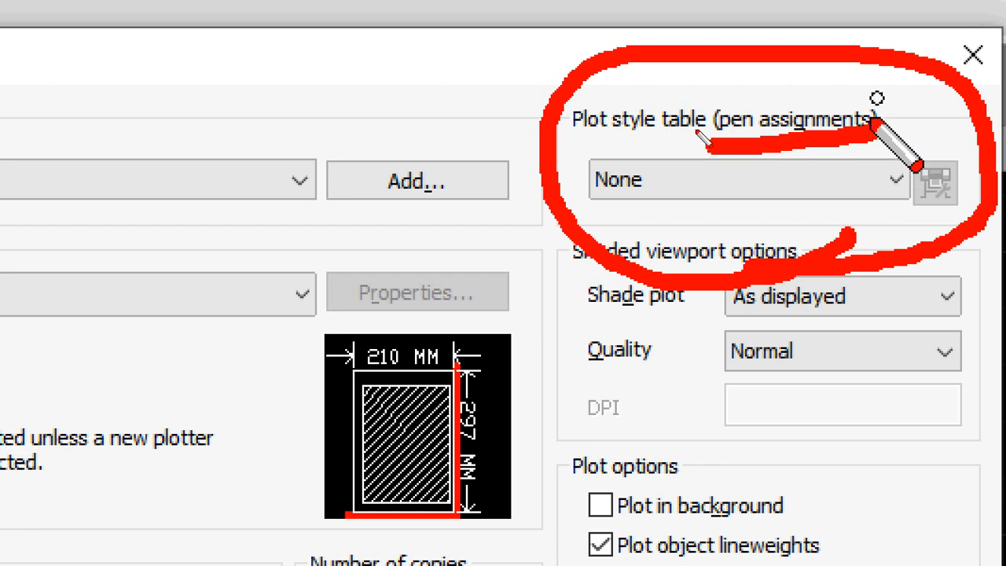
key("Escape")
Choose acad.ctb as the plot style table and assign it to all layouts.
left_click(814, 192)
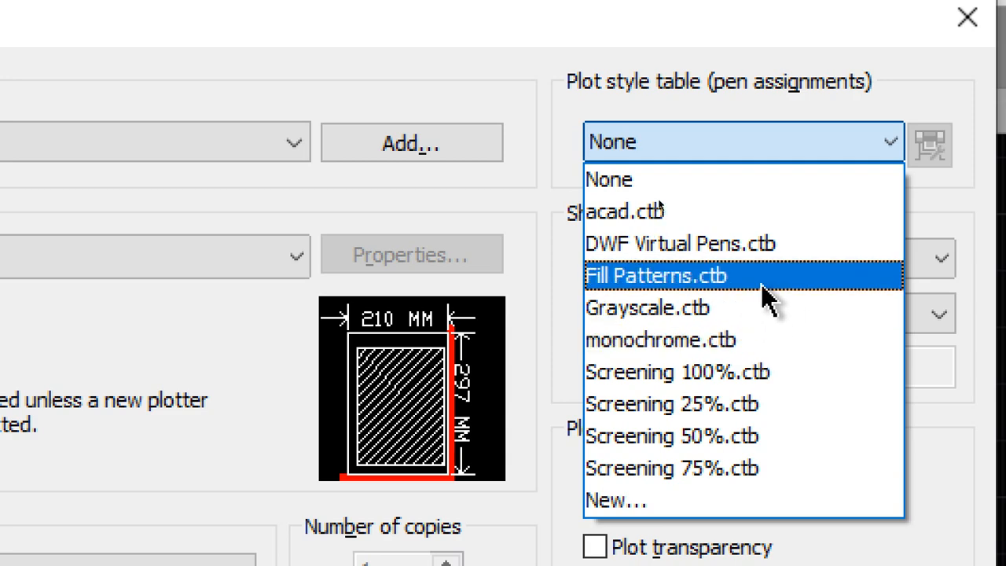
left_click(766, 218)
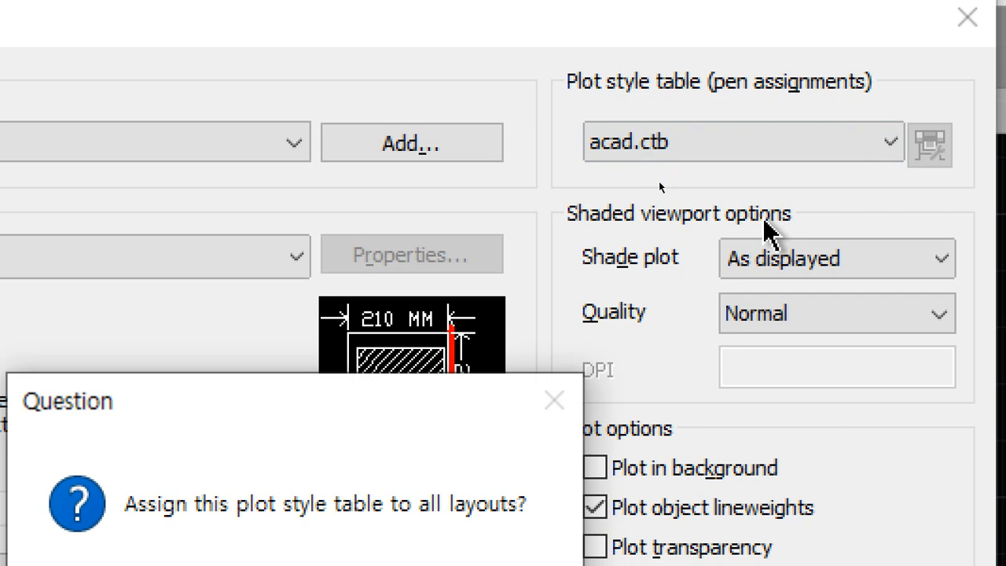
key("Return")
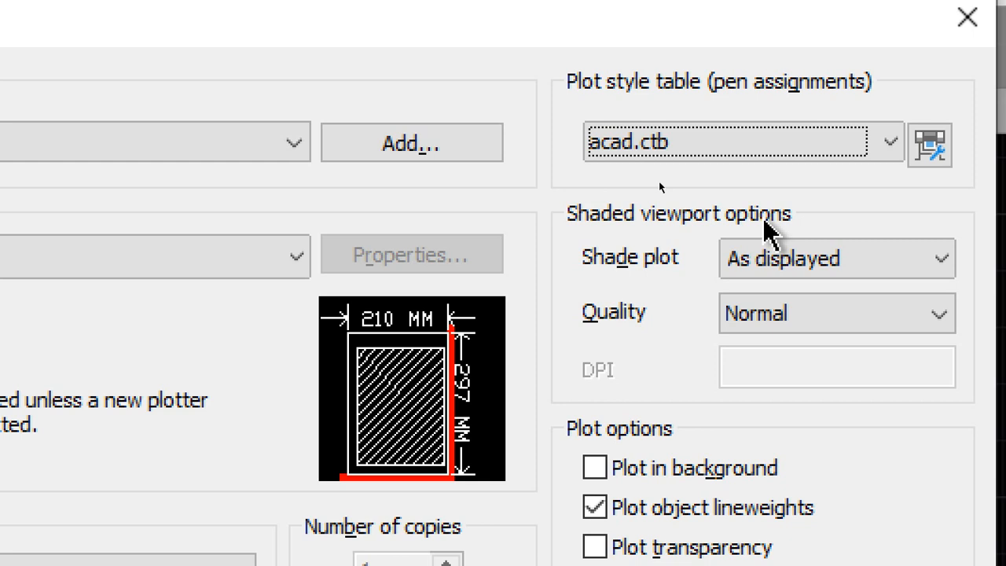
Choose monochrome.ctb as the plot style table and assign it to all layouts.
left_click(657, 156)
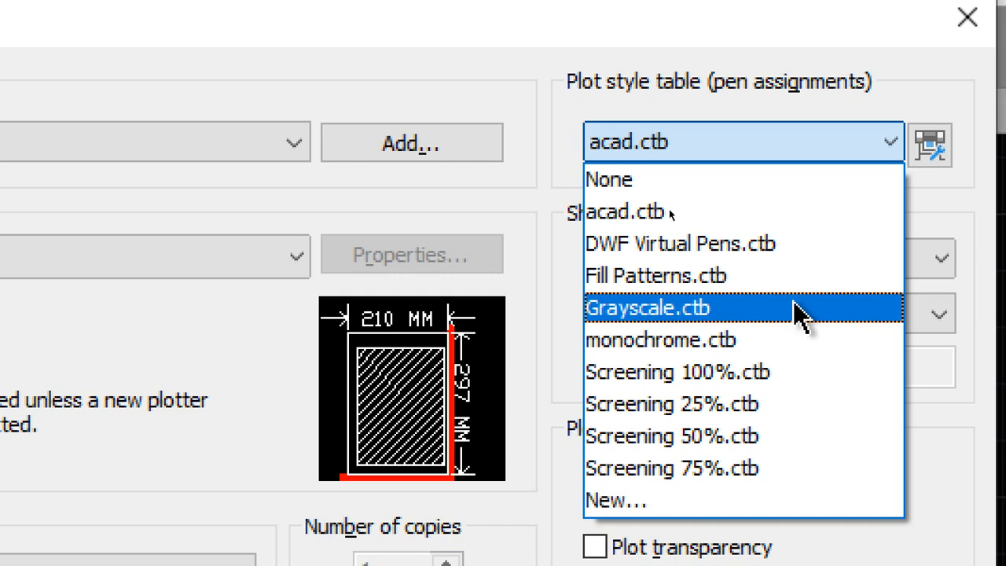
left_click(751, 346)
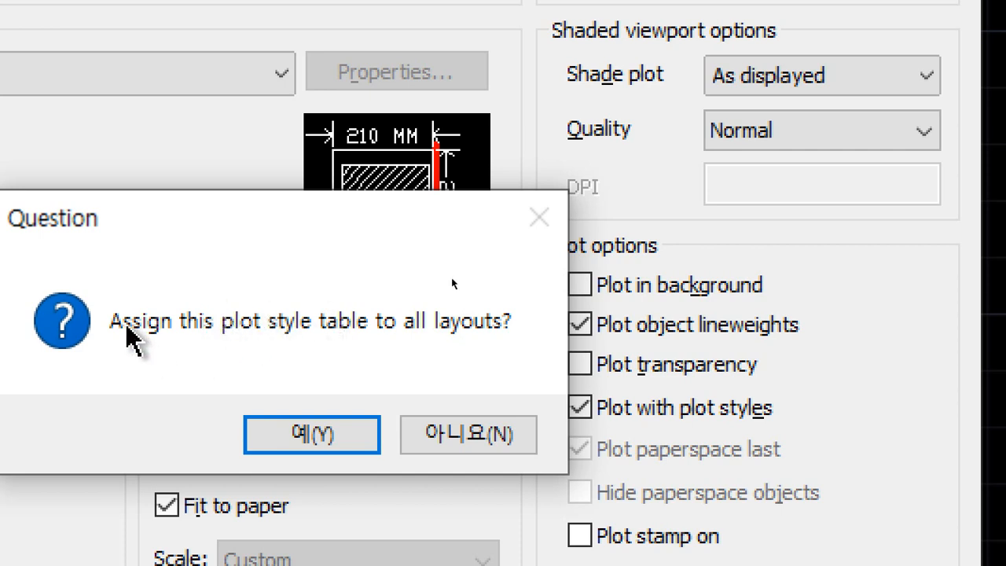
left_click(337, 437)
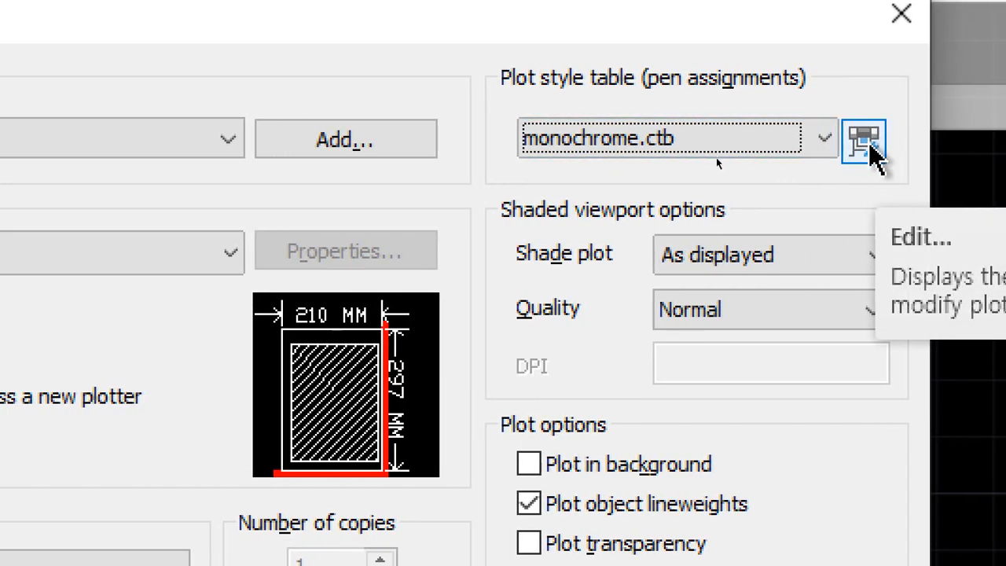
Open the monochrome.ctb plot style table for editing and set Color 1's lineweight to 0.1000 mm.
left_click(865, 142)
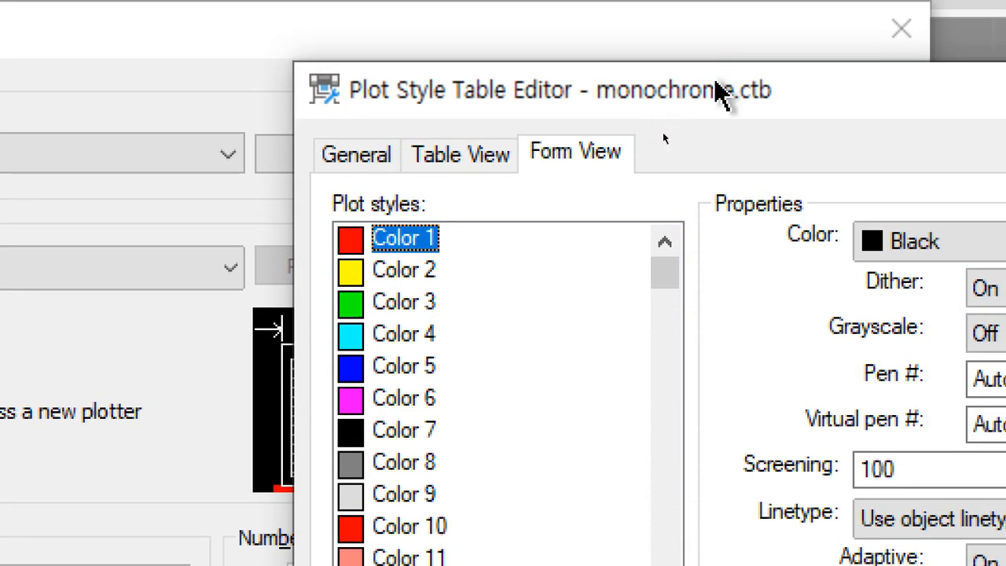
left_click_drag(713, 85, 560, 72)
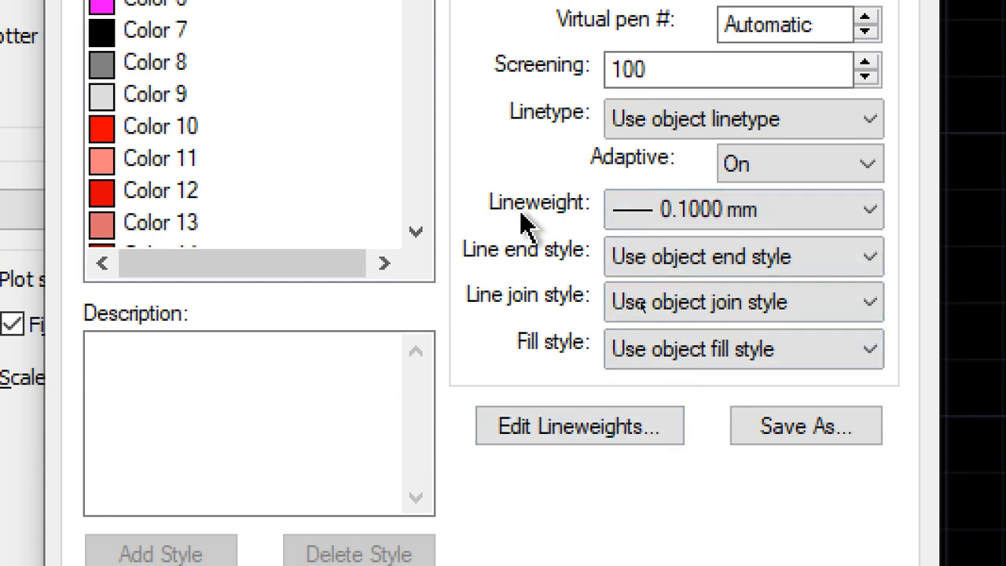
left_click(839, 224)
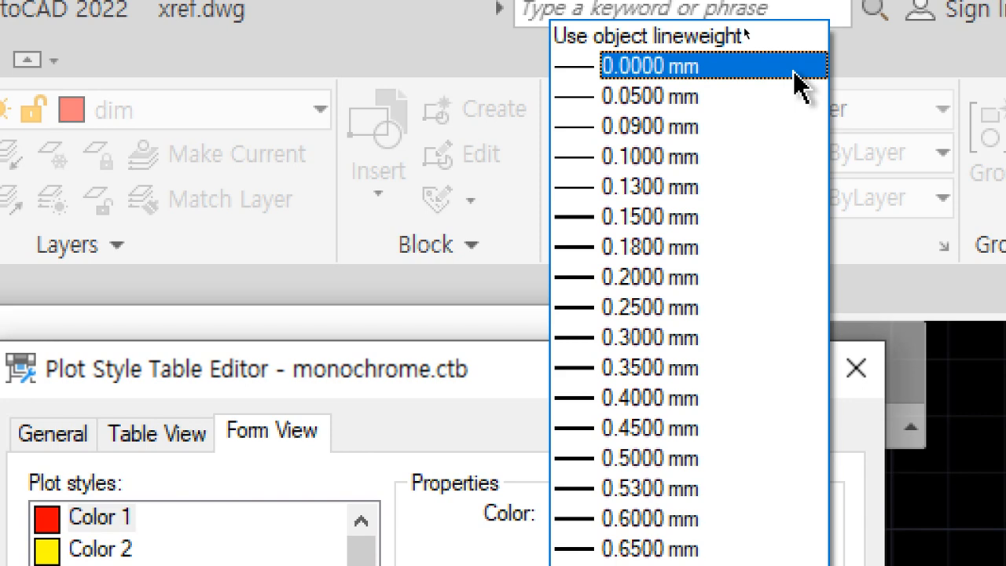
left_click(690, 157)
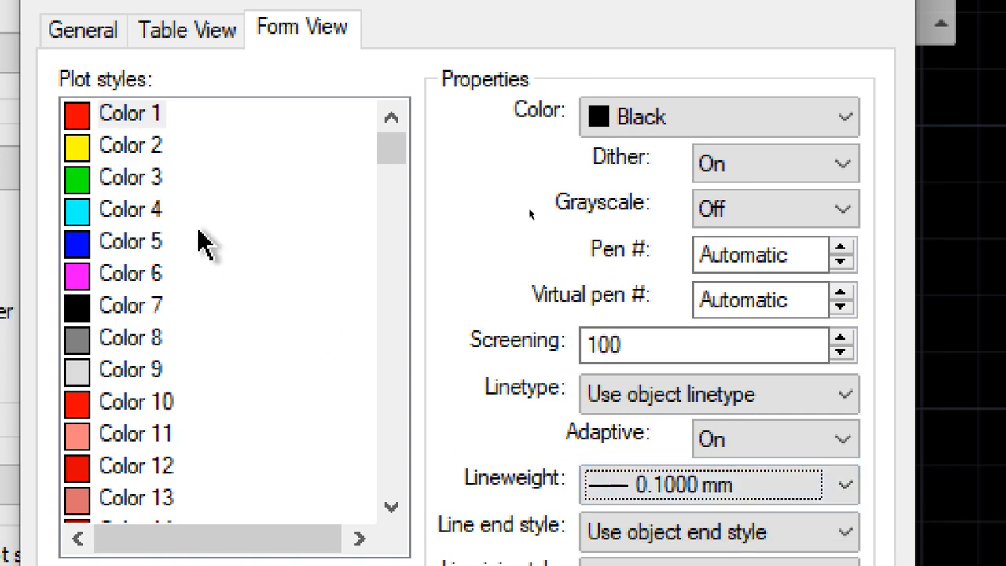
Review the lineweights assigned to the plot styles from Color 2 to Color 7.
left_click(153, 148)
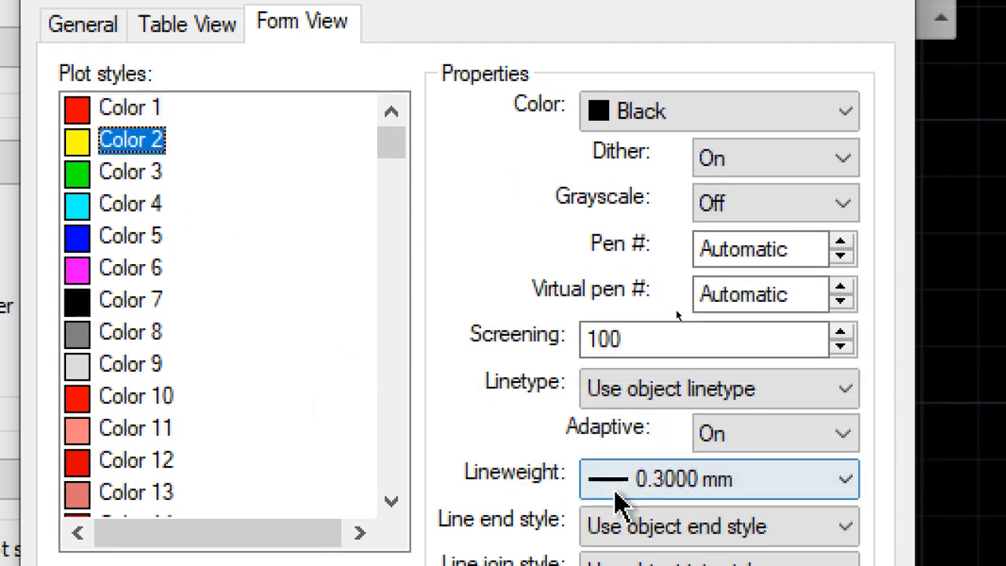
left_click(135, 156)
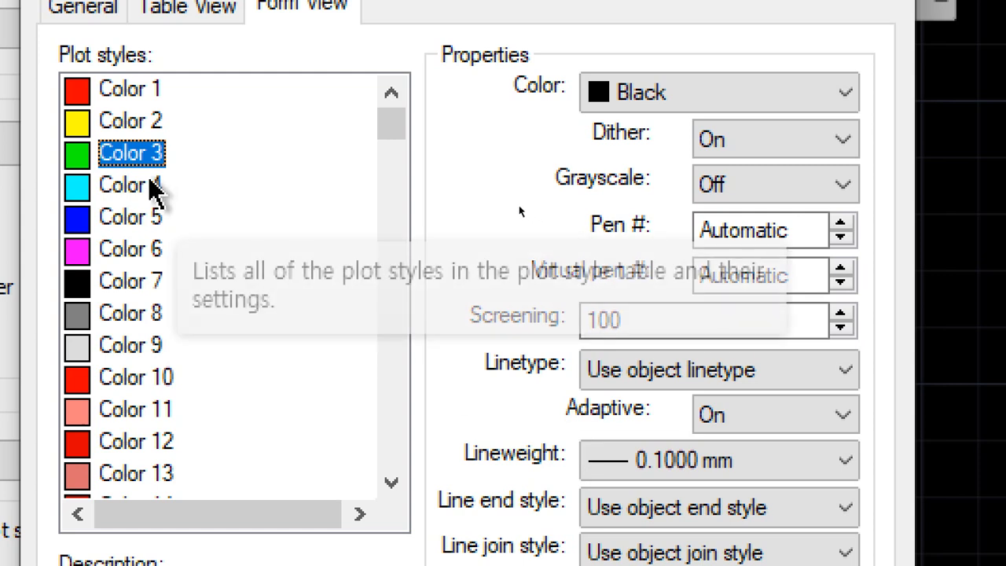
left_click(154, 192)
left_click(156, 218)
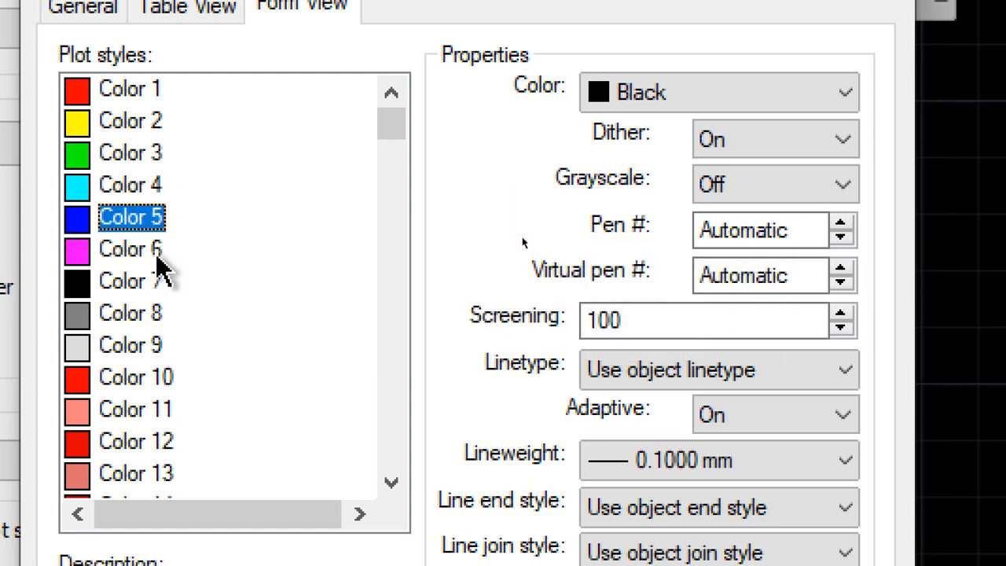
left_click(159, 282)
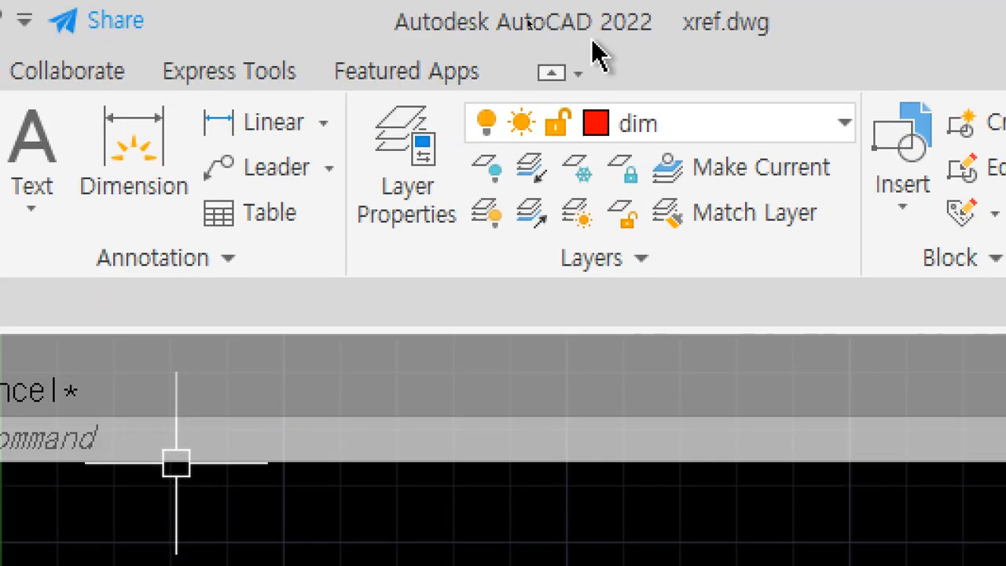
Inspect the lineweight choices for the cen layer in the layer properties, leaving them unchanged, and close the layer manager.
left_click(432, 188)
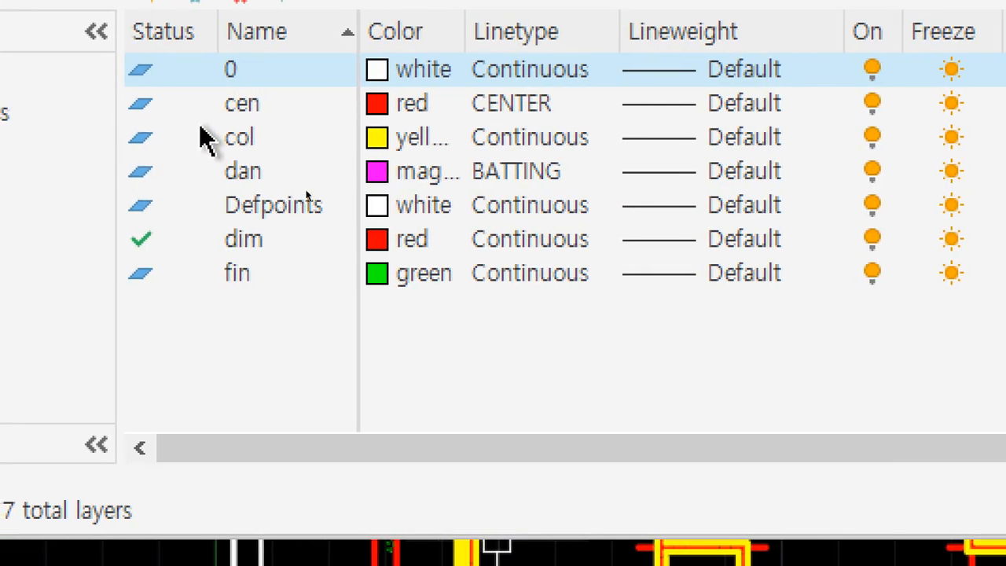
left_click(274, 110)
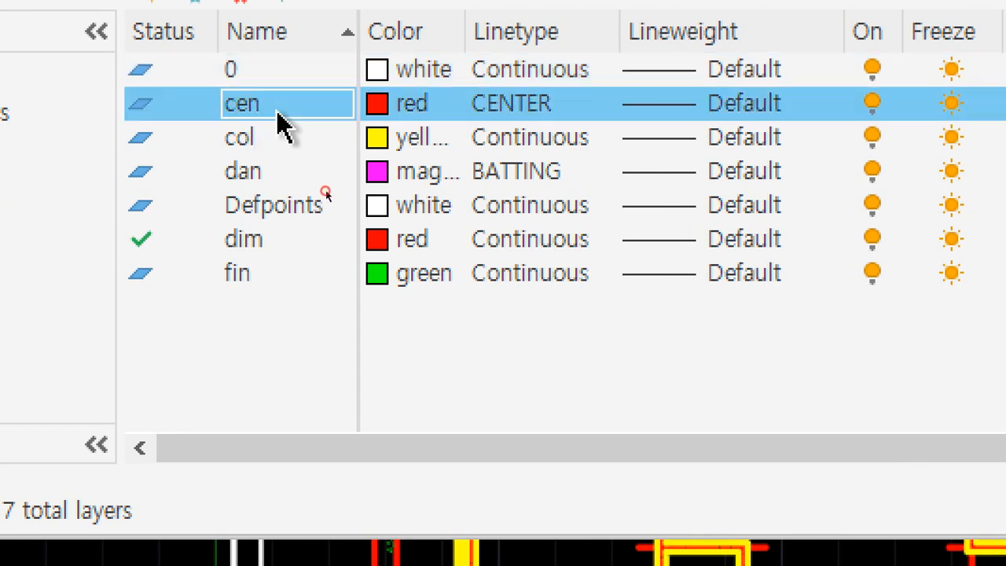
left_click(794, 116)
left_click(795, 118)
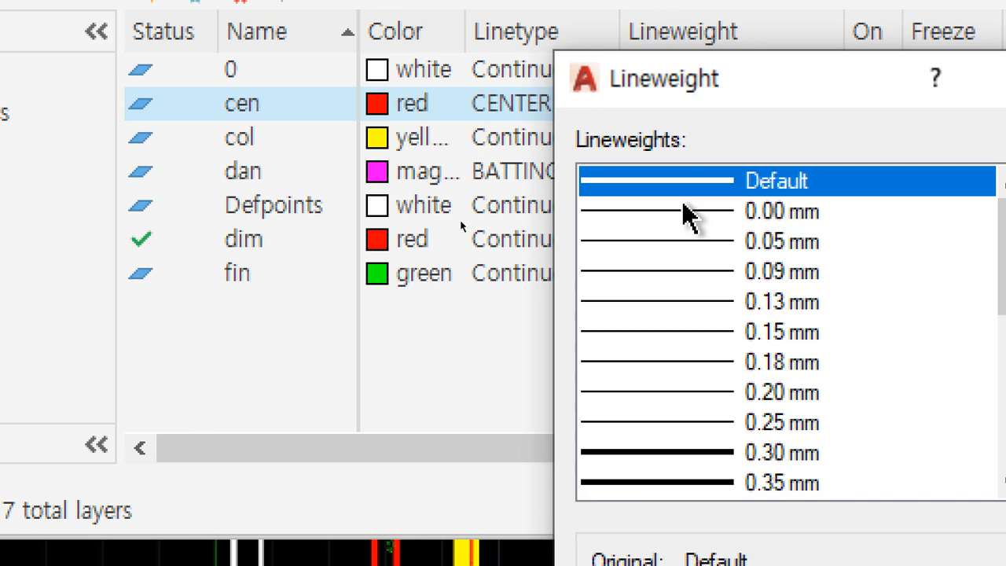
key("Escape")
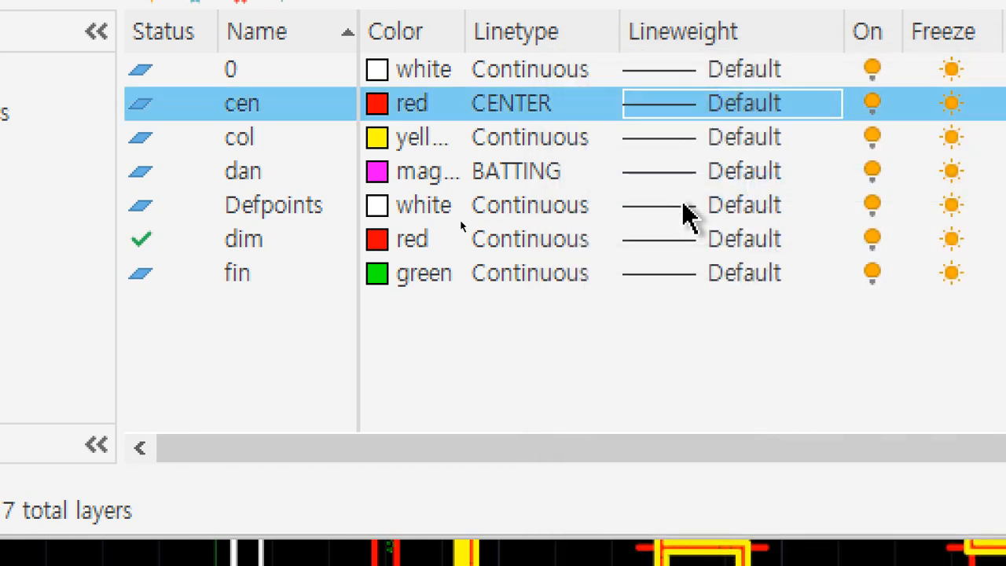
key("Down")
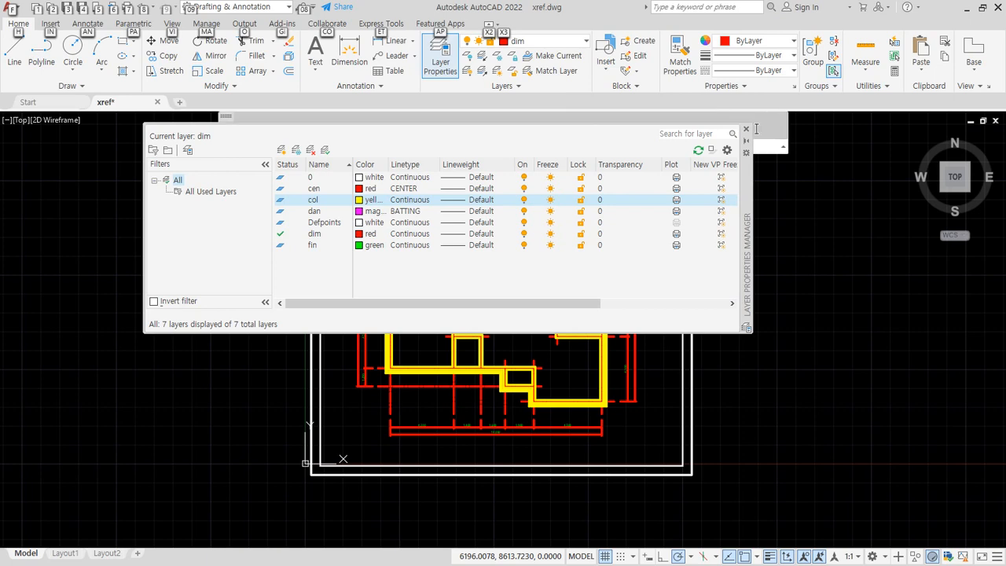
left_click(747, 130)
Restart the Plot command, edit monochrome.ctb and set Color 1's lineweight to Use object lineweight.
type("plot")
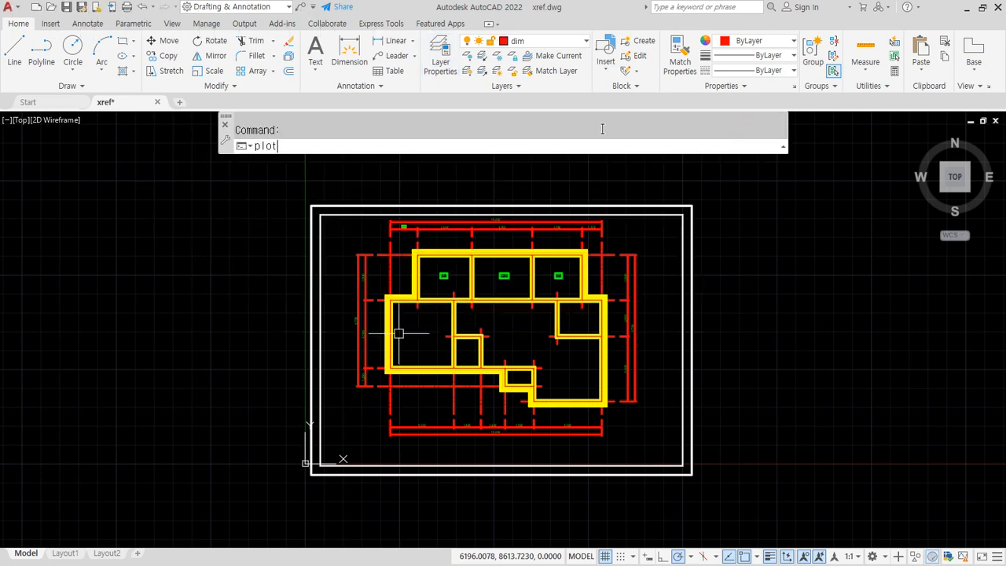
key("Return")
left_click(715, 158)
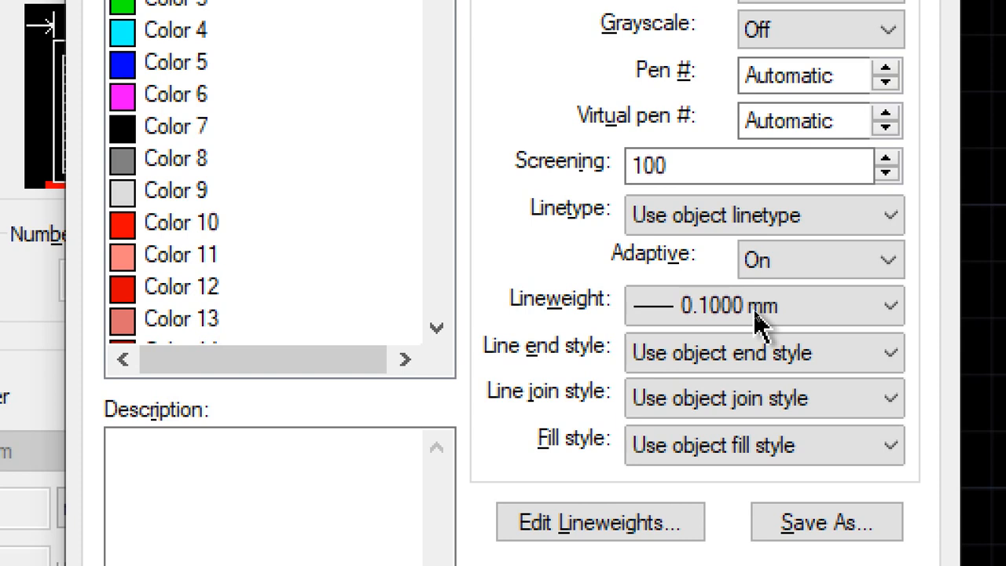
left_click(756, 319)
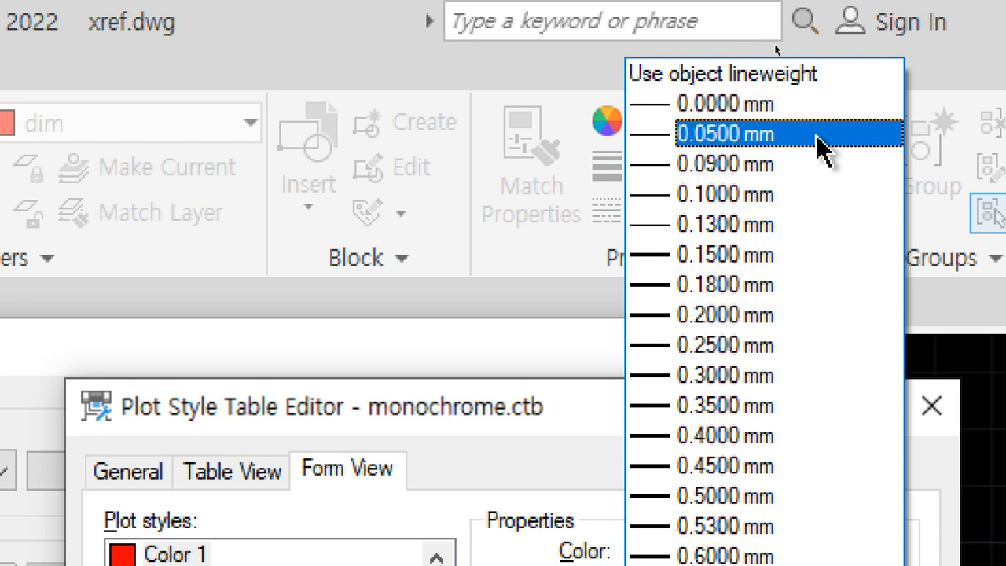
left_click(826, 76)
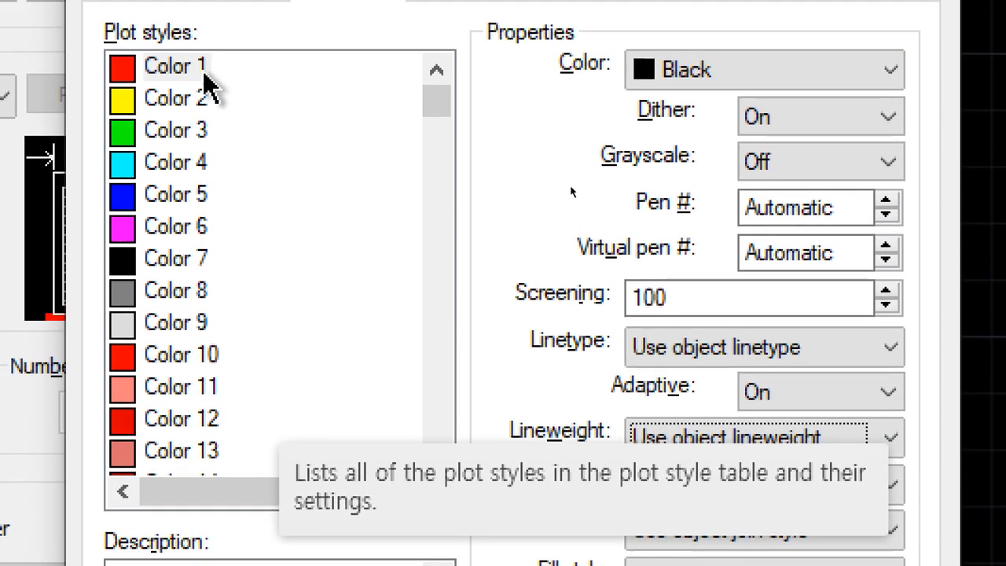
Try selecting several plot styles at once: Colors 1, 3, 5 and 7, and the range from Color 1 to Color 11.
left_click(201, 71)
left_click(189, 131, "ctrl")
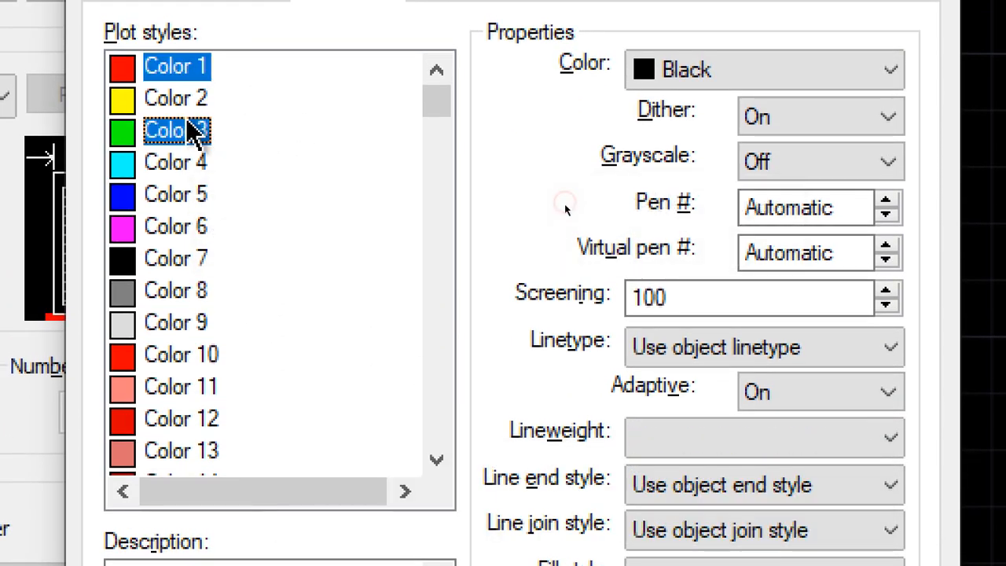
left_click(193, 195, "ctrl")
left_click(192, 260, "ctrl")
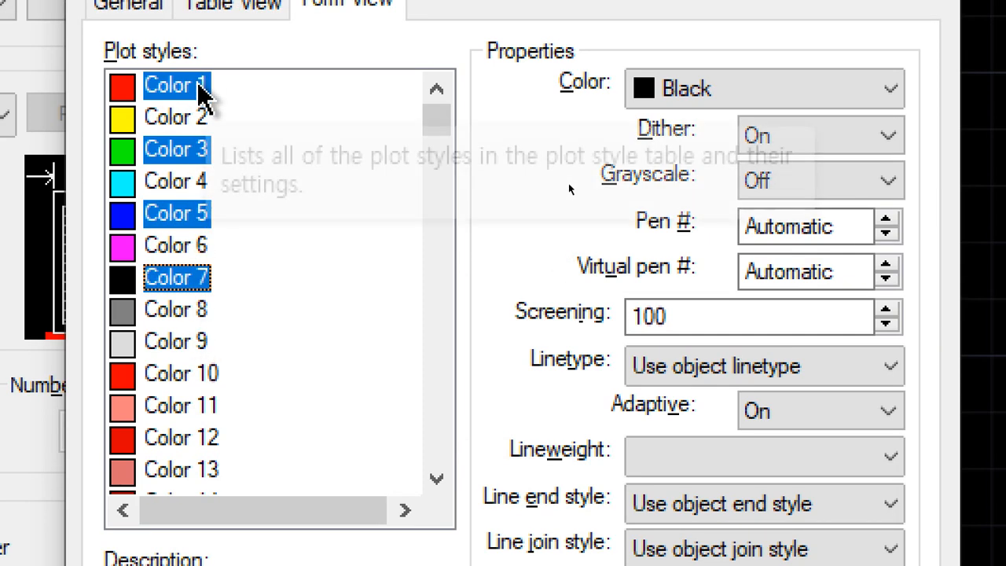
left_click(196, 68)
left_click(198, 406, "shift")
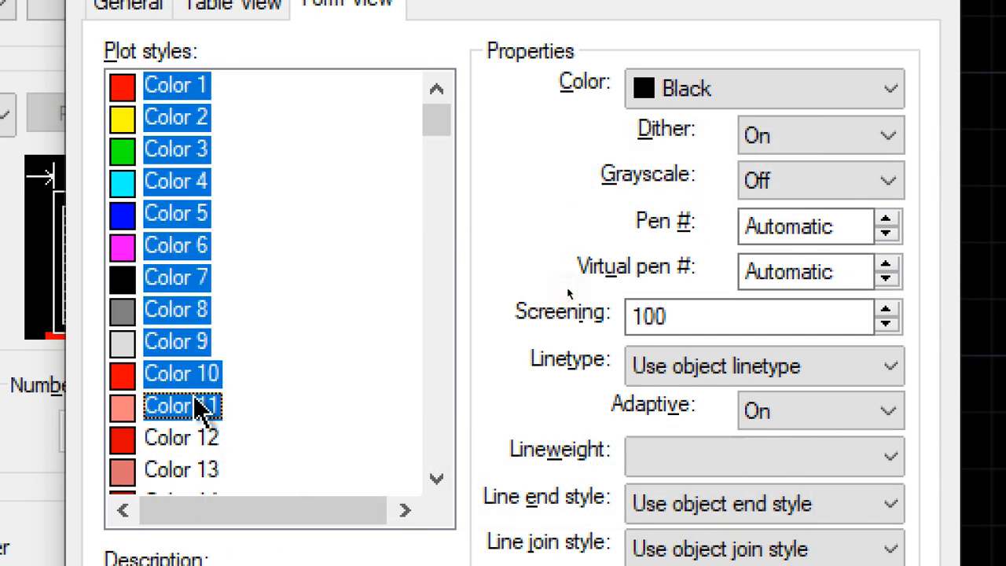
left_click(271, 180)
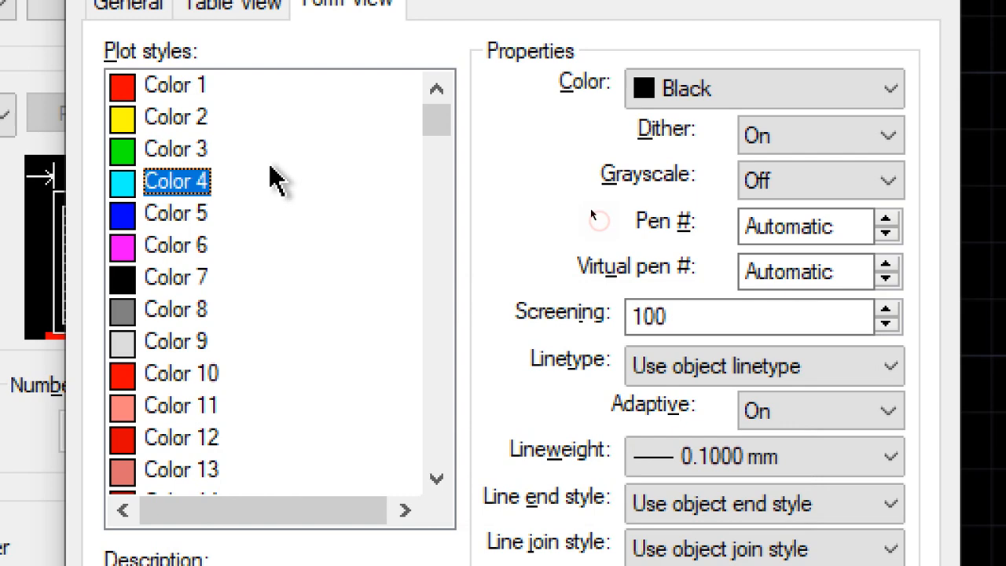
Set the lineweight of all plot styles from Color 1 to Color 255 to Use object lineweight.
left_click(214, 88)
mouse_move(435, 118)
left_mouse_down()
mouse_move(465, 332)
mouse_move(444, 449)
mouse_move(434, 472)
mouse_move(420, 467)
left_mouse_up()
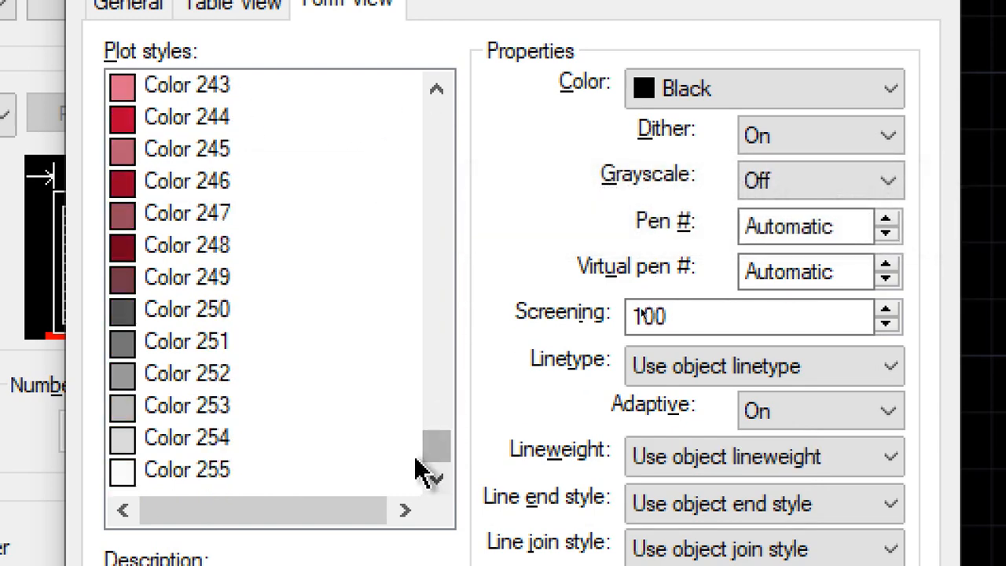
left_click(202, 479, "shift")
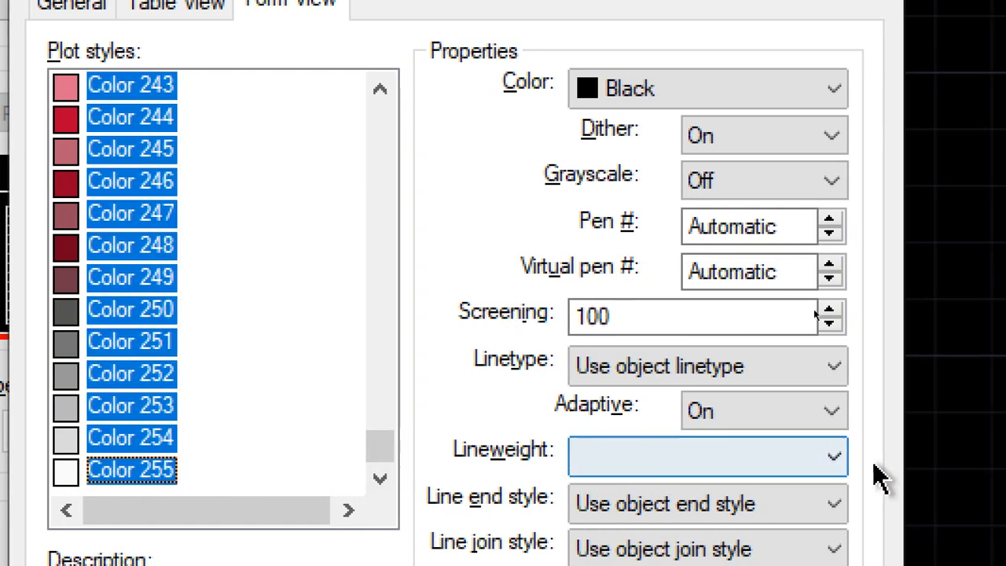
left_click(825, 459)
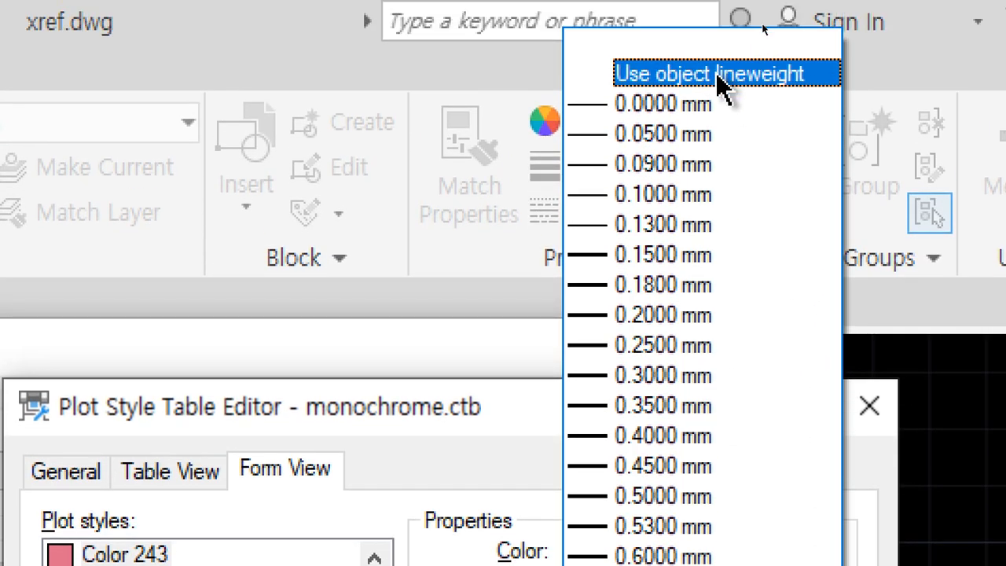
left_click(718, 75)
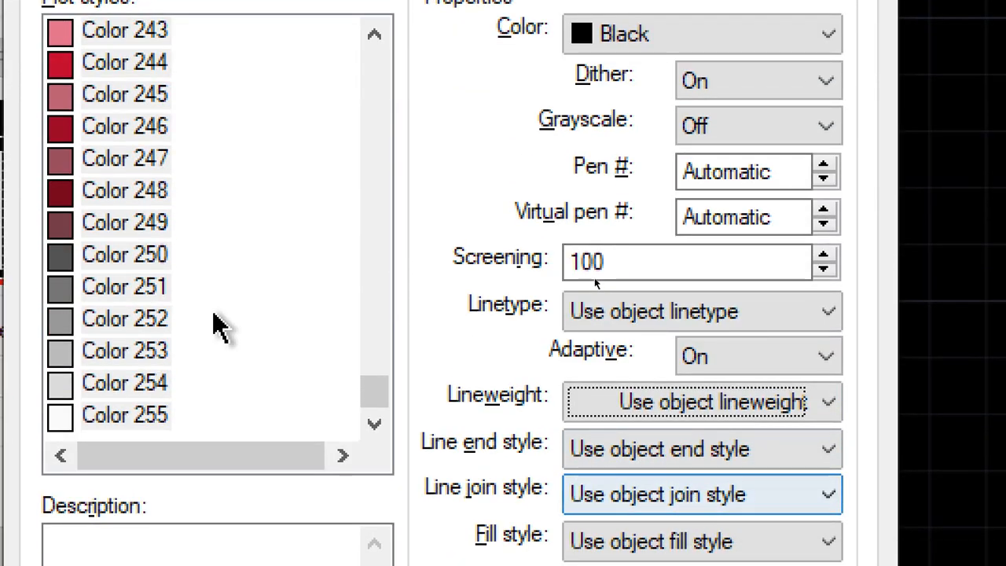
left_click(325, 293)
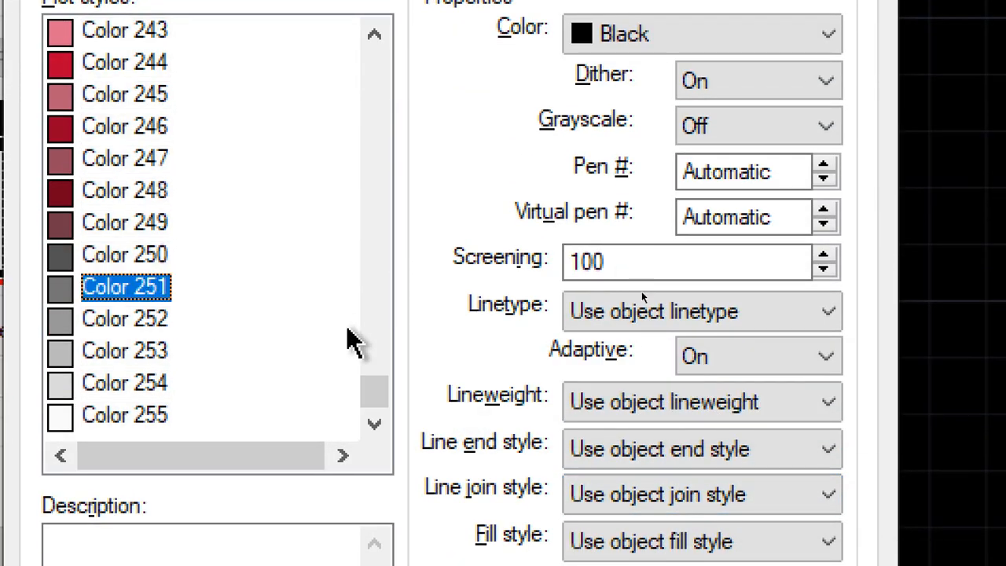
Set the lineweight of Color 1 to 0.1000 mm and of Color 2 to 0.3000 mm.
left_click_drag(384, 412, 399, 89)
left_click(145, 29)
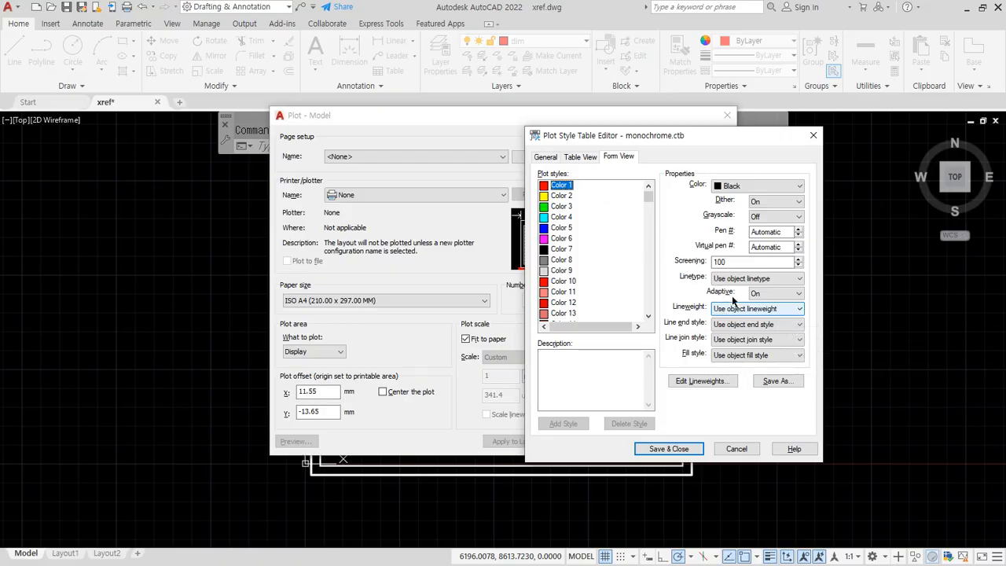
left_click(738, 308)
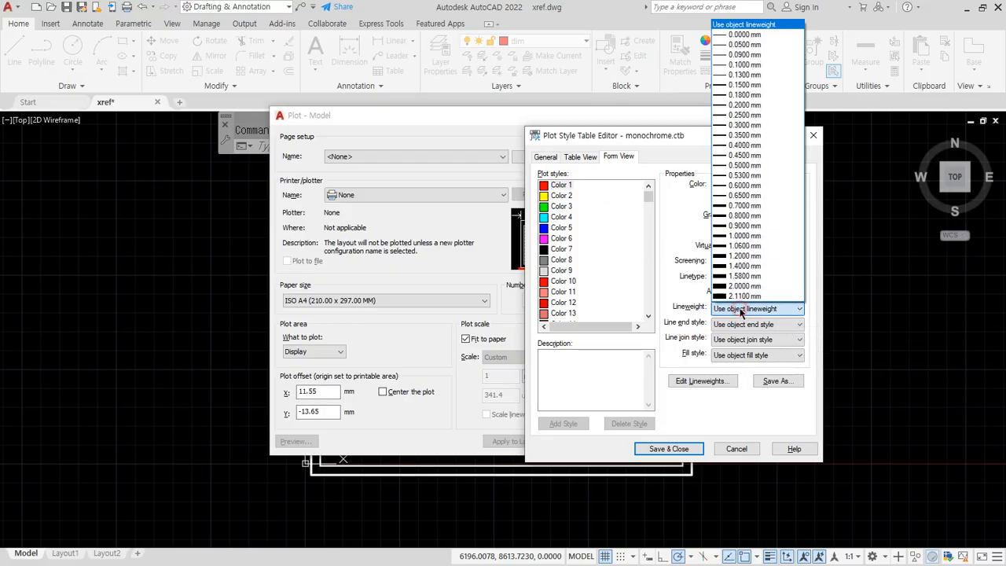
left_click(755, 66)
left_click(561, 195)
left_click(754, 308)
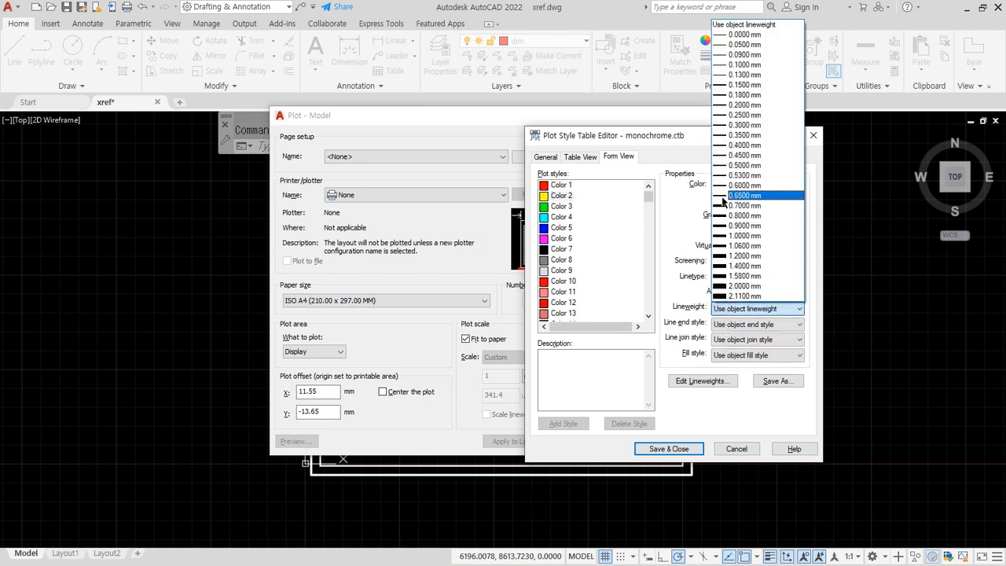
left_click(759, 125)
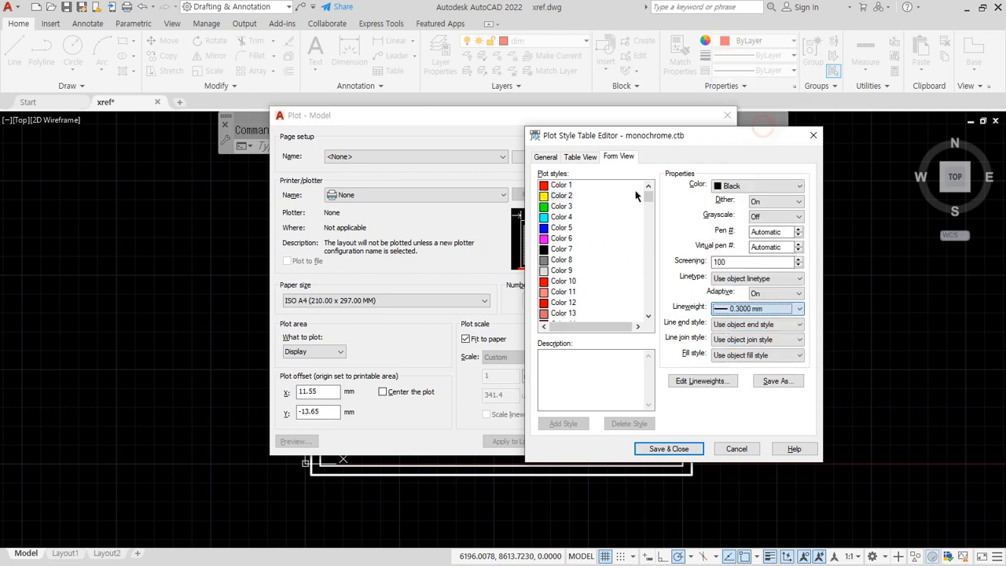
Set the lineweight of Color 3 and Color 4 to 0.2000 mm.
left_click(562, 206)
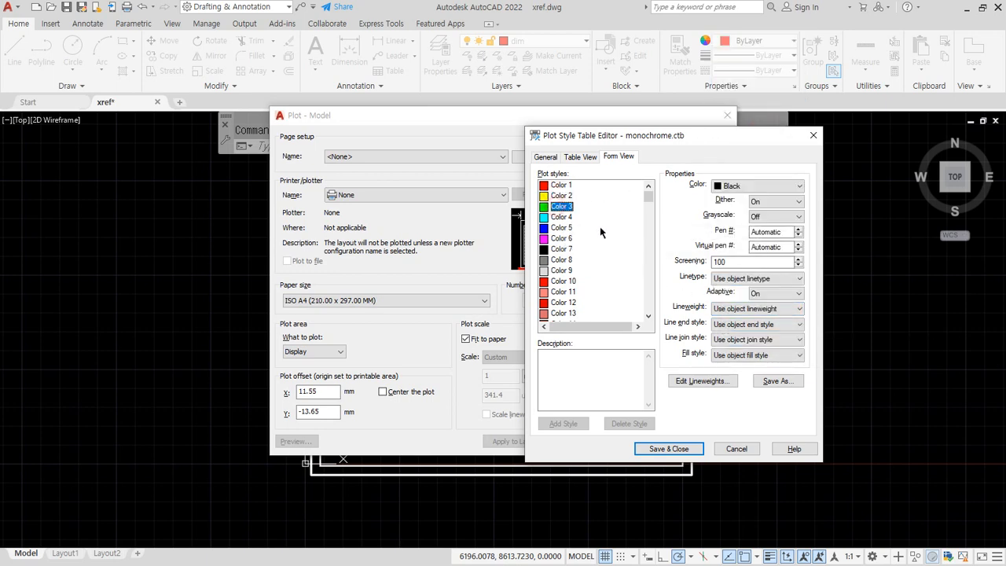
left_click(738, 309)
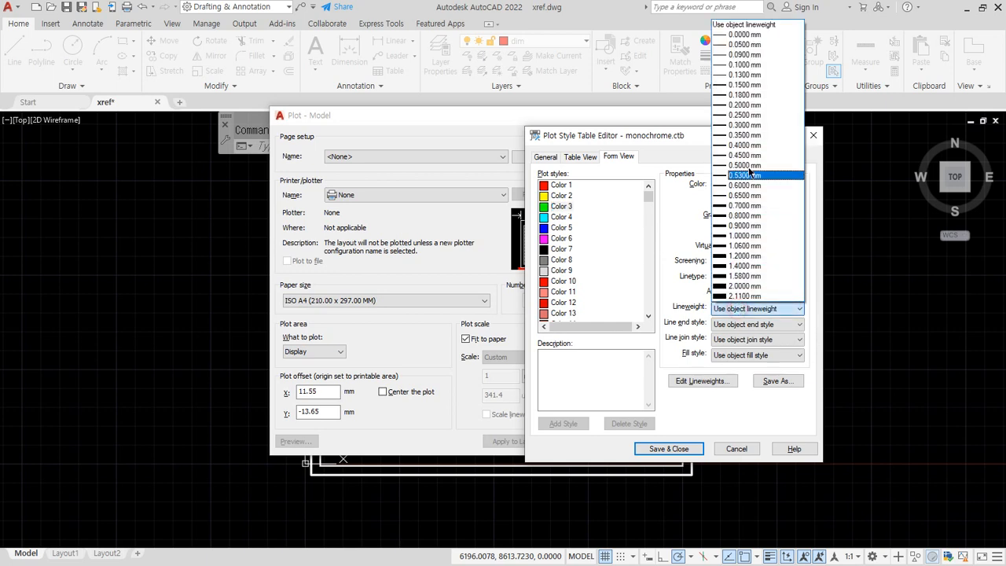
left_click(762, 106)
left_click(562, 218)
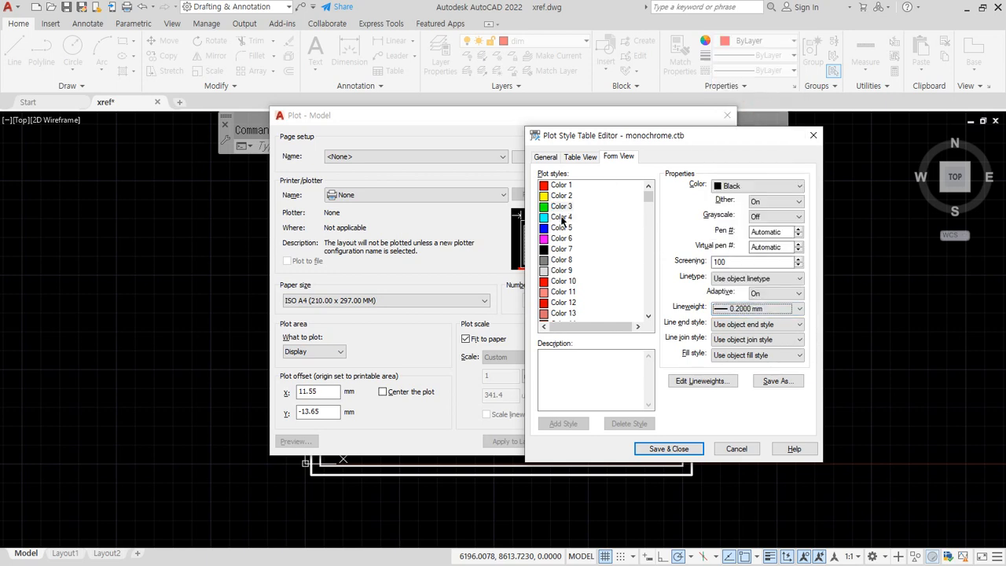
left_click(717, 308)
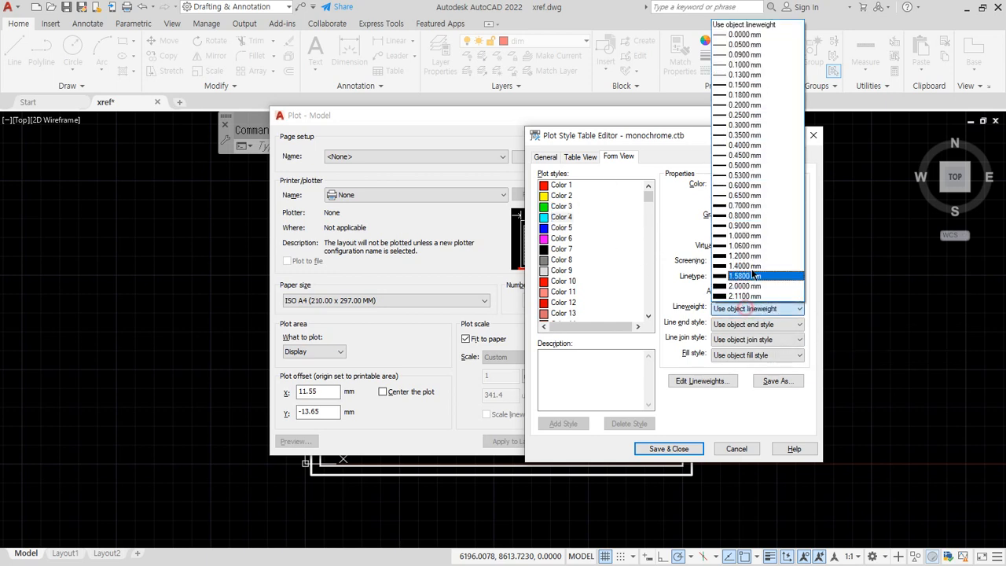
left_click(756, 107)
Set the lineweight of Color 5 to 0.1000 mm and of Color 6 to 0.1300 mm.
left_click(562, 228)
left_click(744, 309)
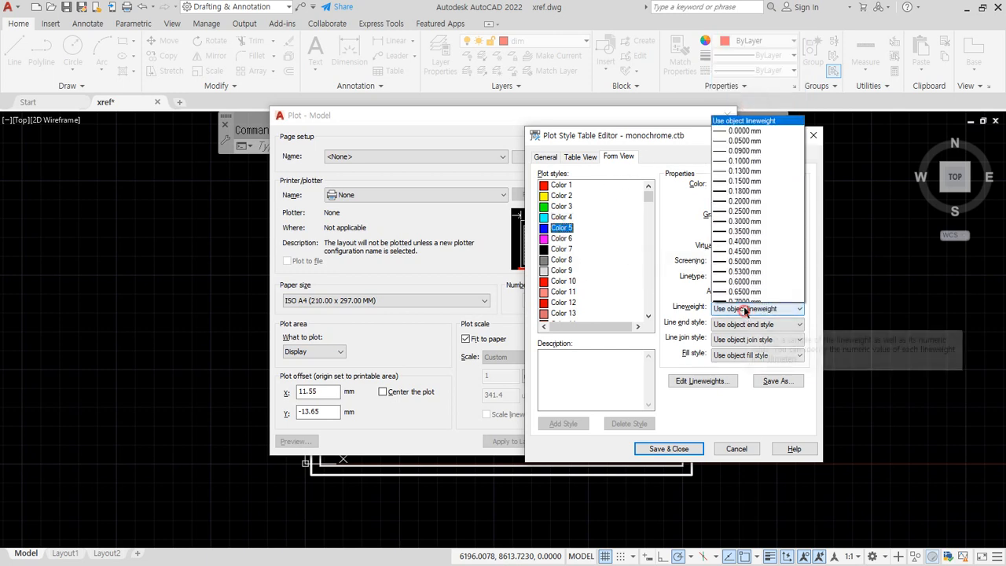
left_click(757, 64)
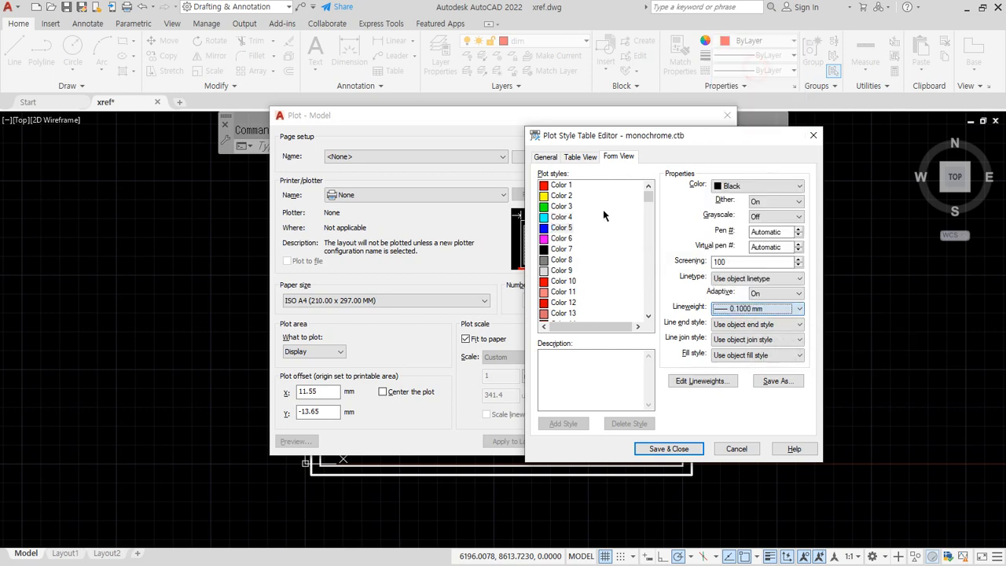
left_click(571, 240)
left_click(755, 308)
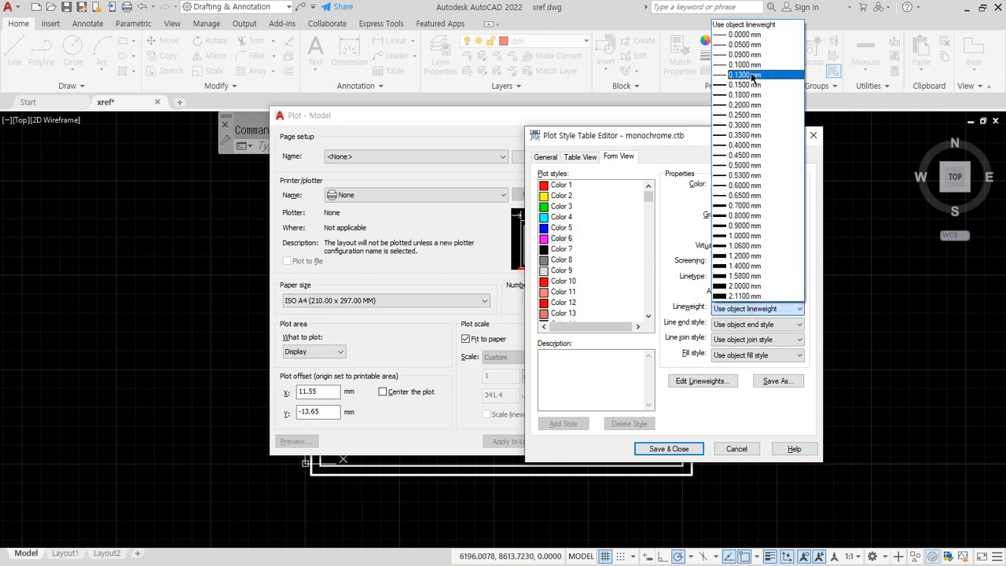
left_click(753, 75)
Set the lineweight of Color 7 to 0.2000 mm.
left_click(562, 248)
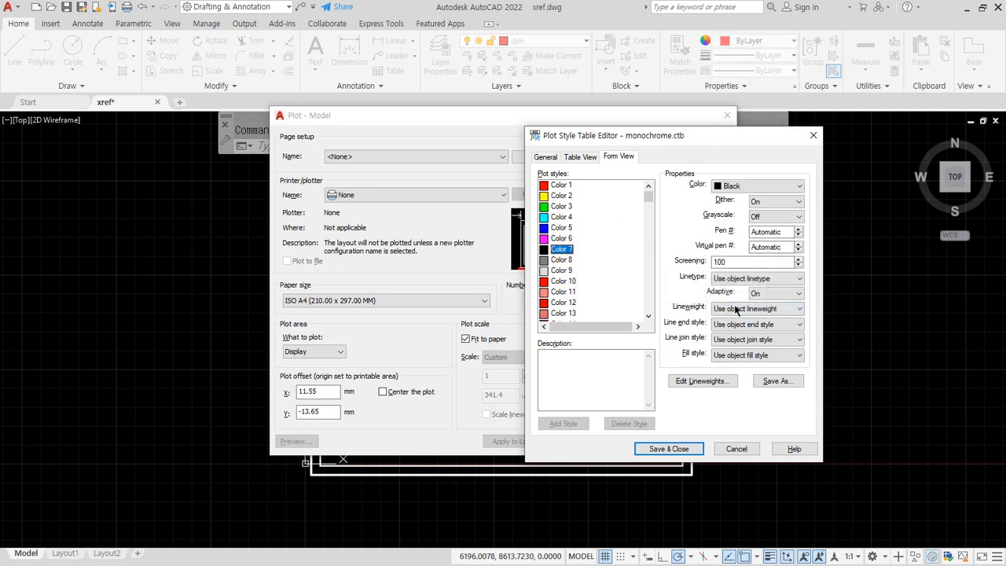
left_click(737, 310)
left_click(747, 105)
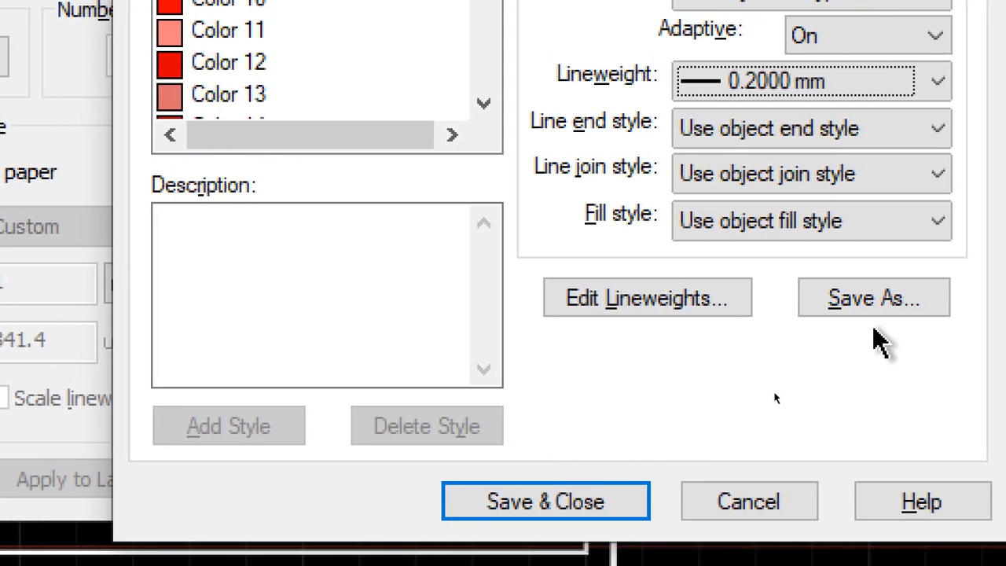
Save the edited plot style table as monochrome.ctb, overwriting the existing file, and close the editor.
left_click(913, 302)
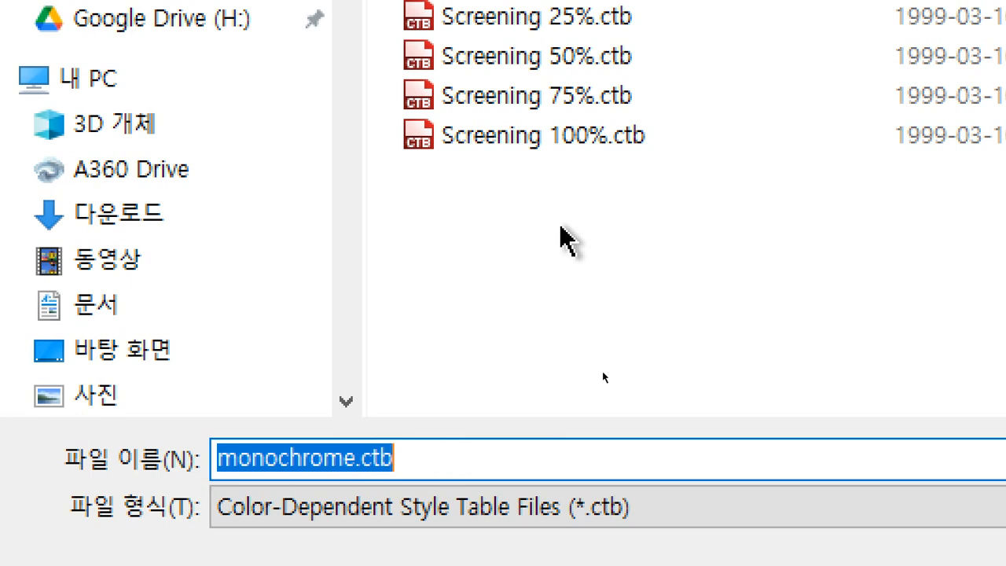
key("alt")
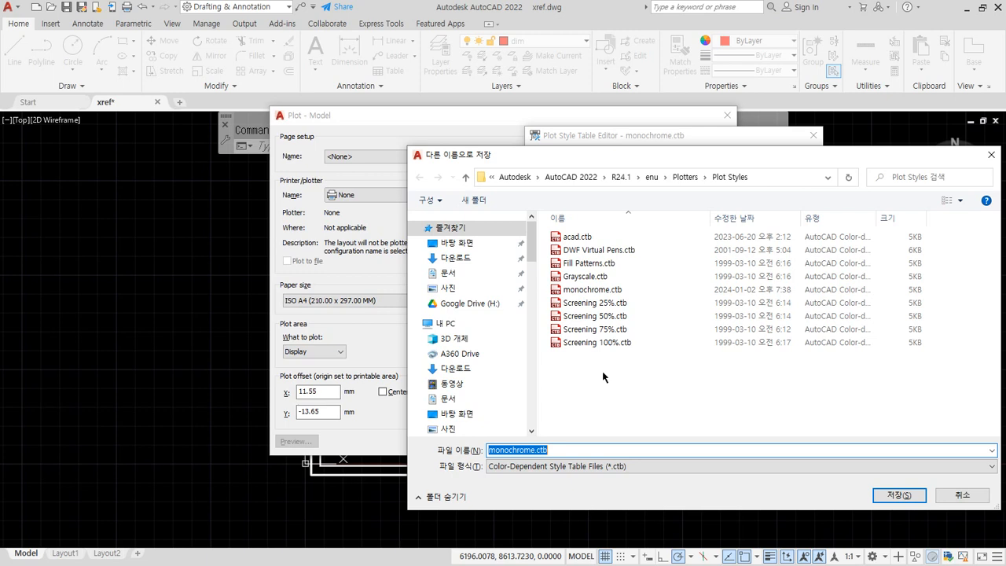
key("Return")
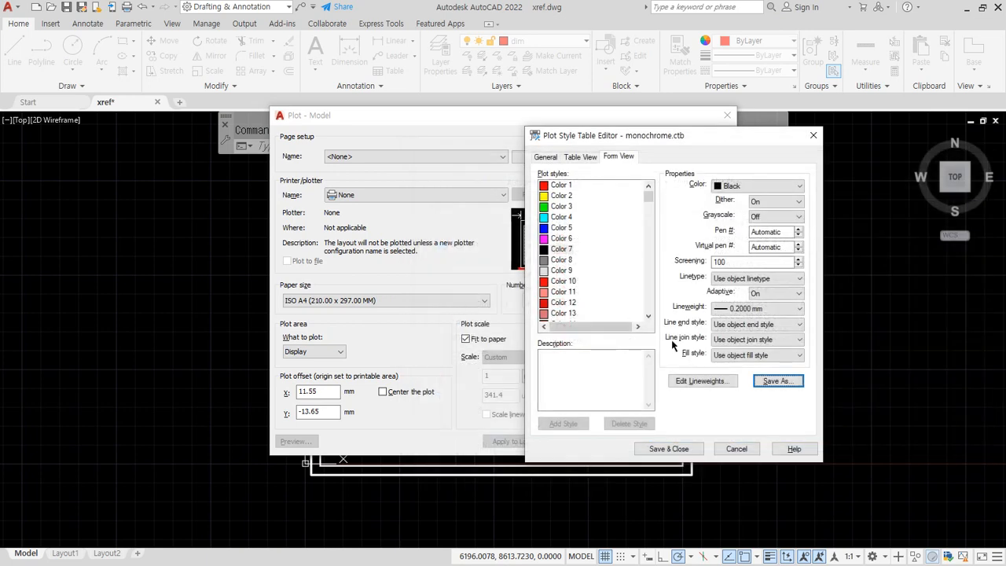
left_click(669, 449)
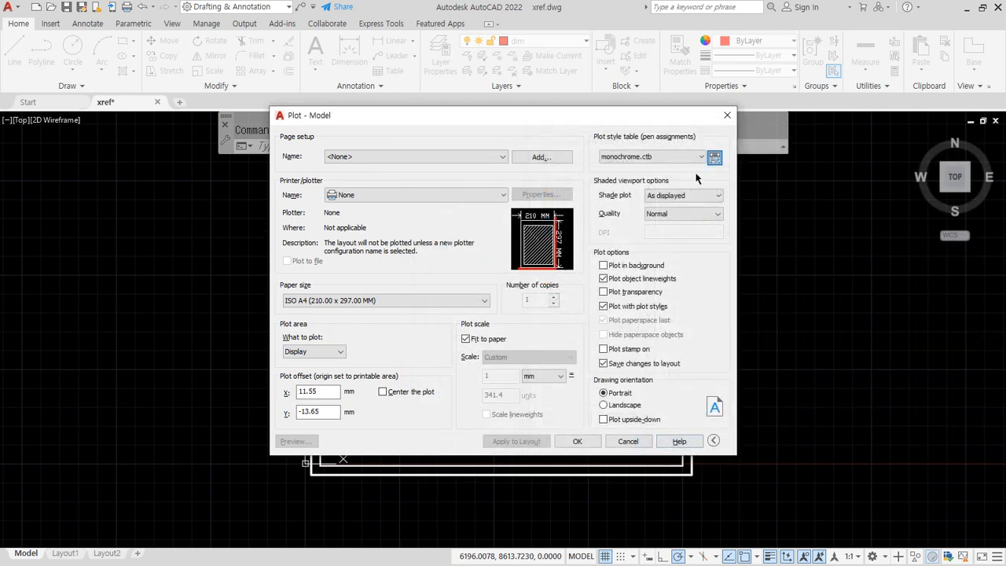
mouse_move(721, 189)
left_mouse_down()
mouse_move(667, 193)
mouse_move(714, 118)
mouse_move(722, 190)
mouse_move(653, 184)
mouse_move(739, 188)
mouse_move(641, 190)
left_mouse_up()
key("Escape")
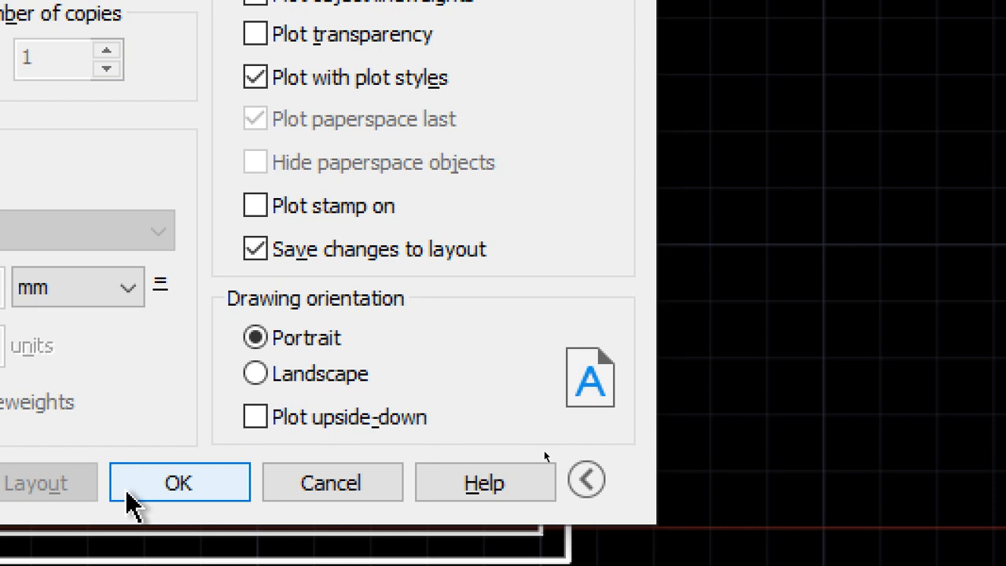
Set the plot to landscape orientation on the 502PRINTER (HP Officejet 7110 series) with A4 paper.
left_click(322, 375)
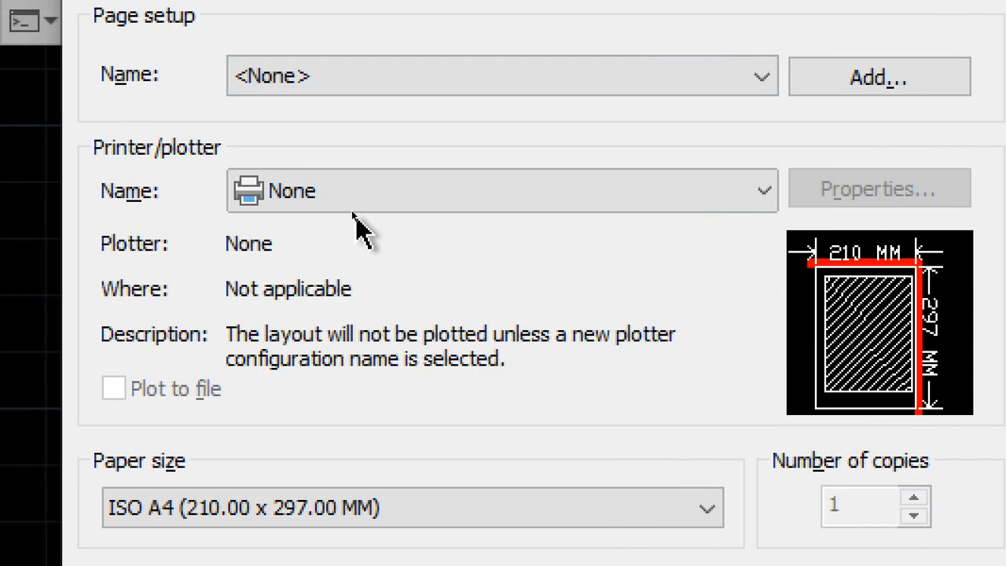
left_click(376, 197)
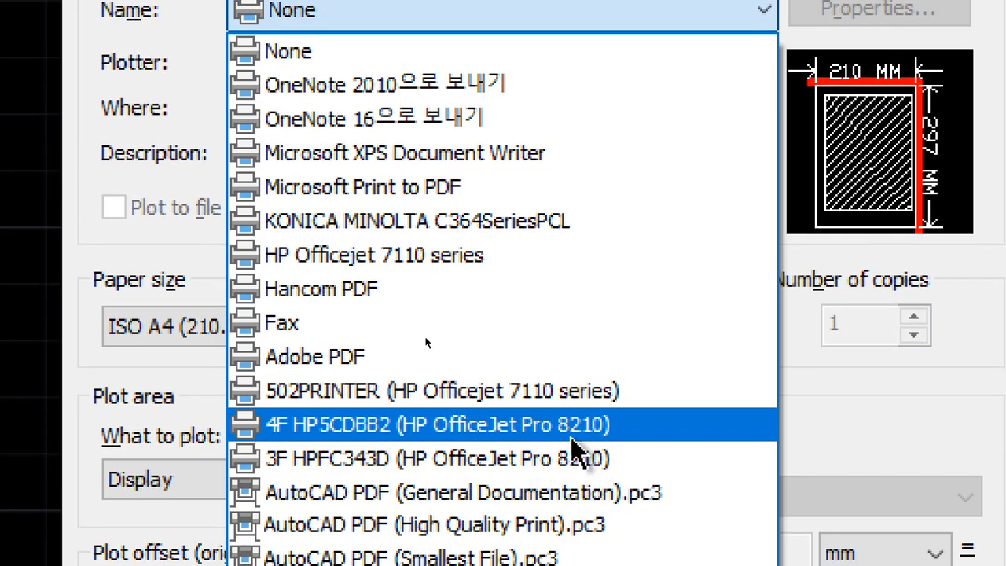
left_click(633, 409)
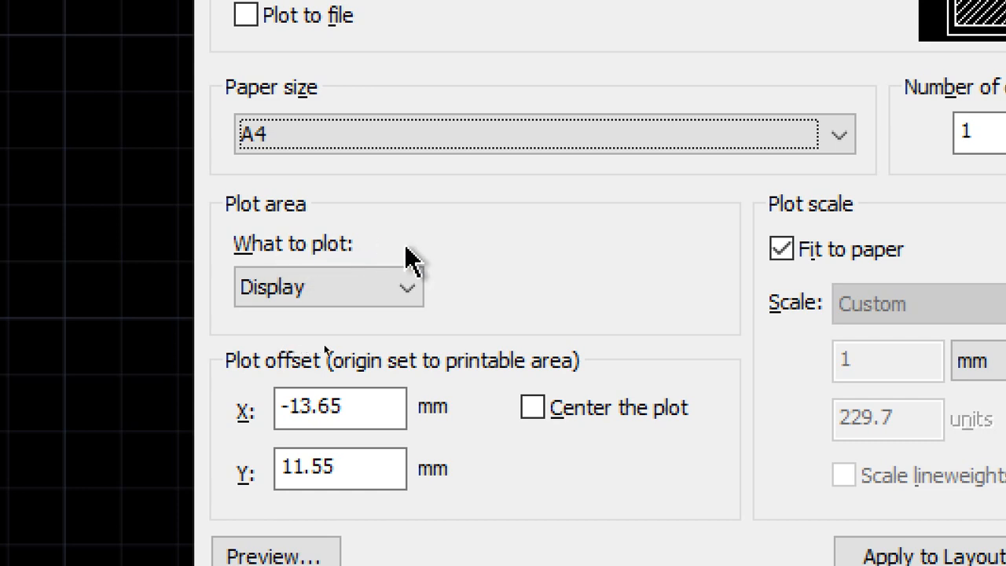
Set the plot area to a window spanning opposite corners of the drawing's outer border.
left_click(391, 289)
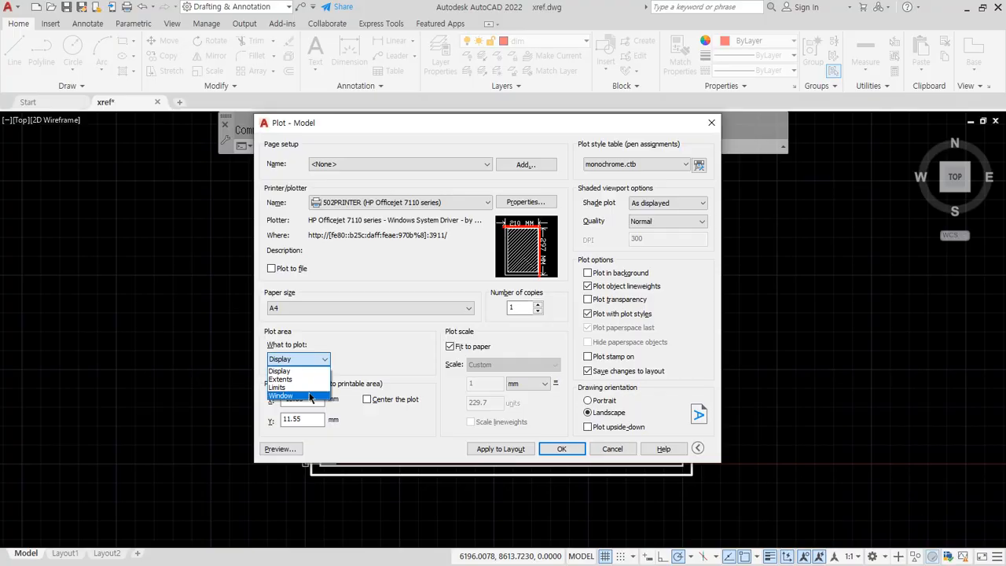
left_click(310, 397)
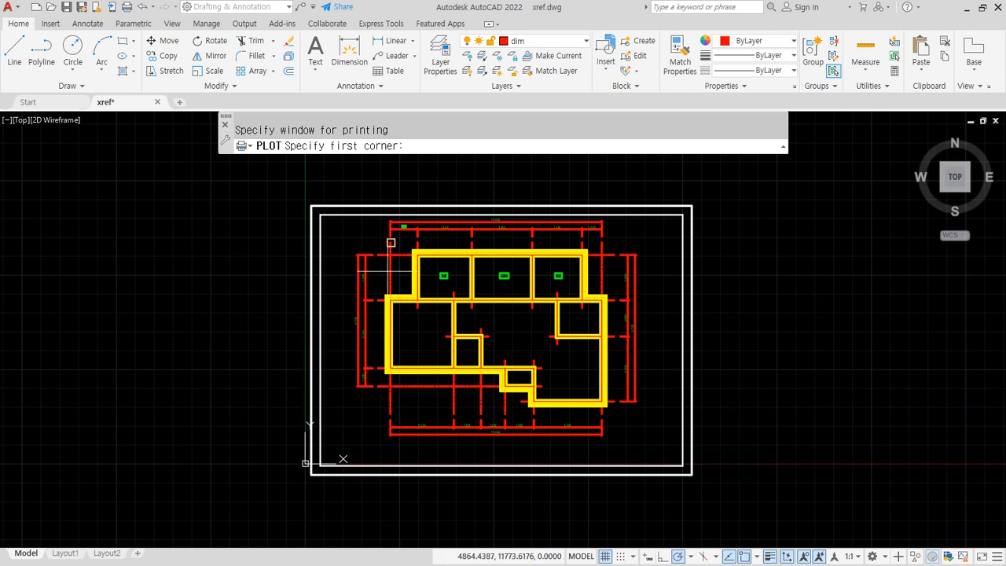
scroll(597, 339, "down", 4)
scroll(622, 334, "up", 2)
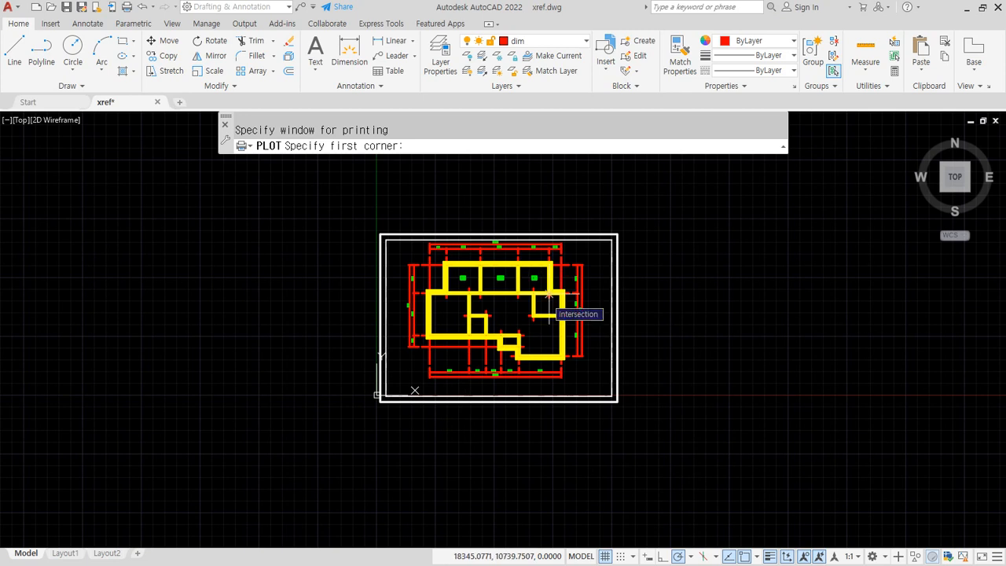
scroll(633, 299, "up", 2)
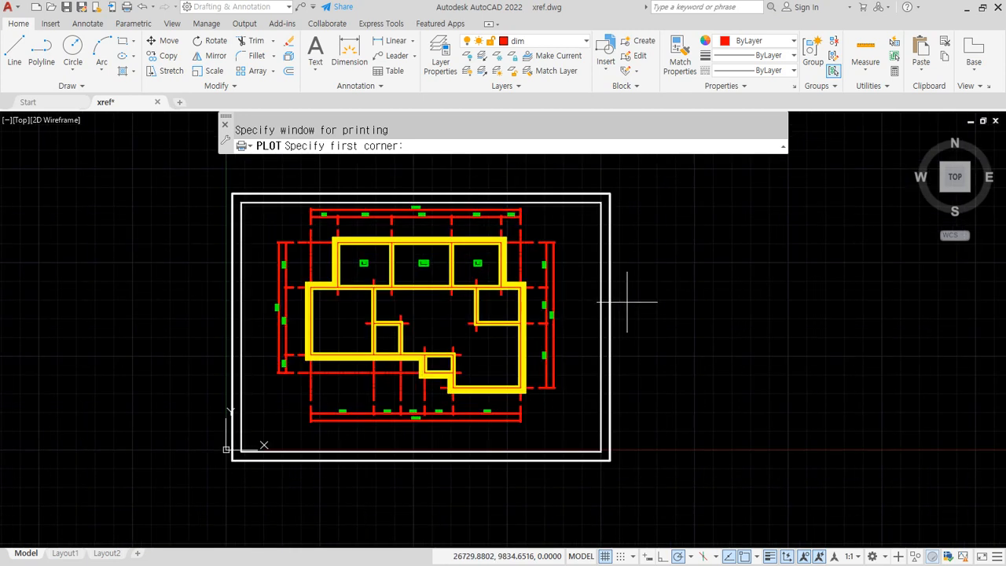
left_click(233, 460)
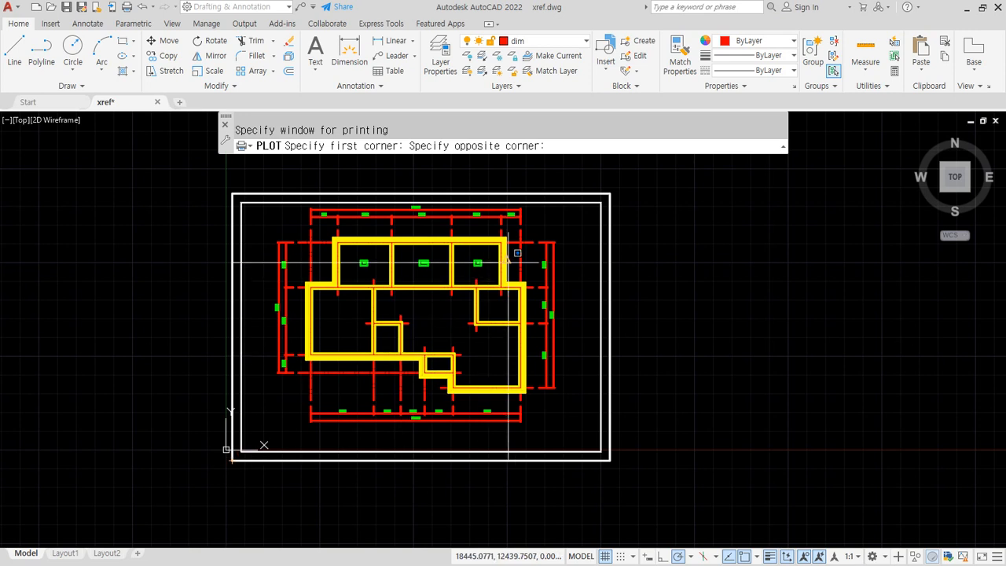
left_click(610, 193)
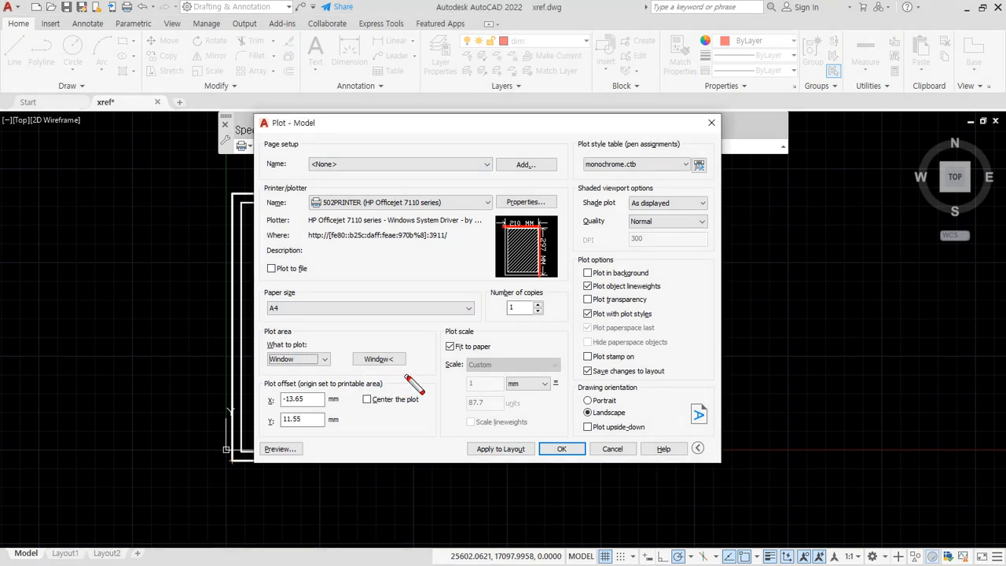
Try redefining the plot window around smaller parts of the floor plan, first its upper-left area and then its right half.
left_click_drag(350, 374, 408, 374)
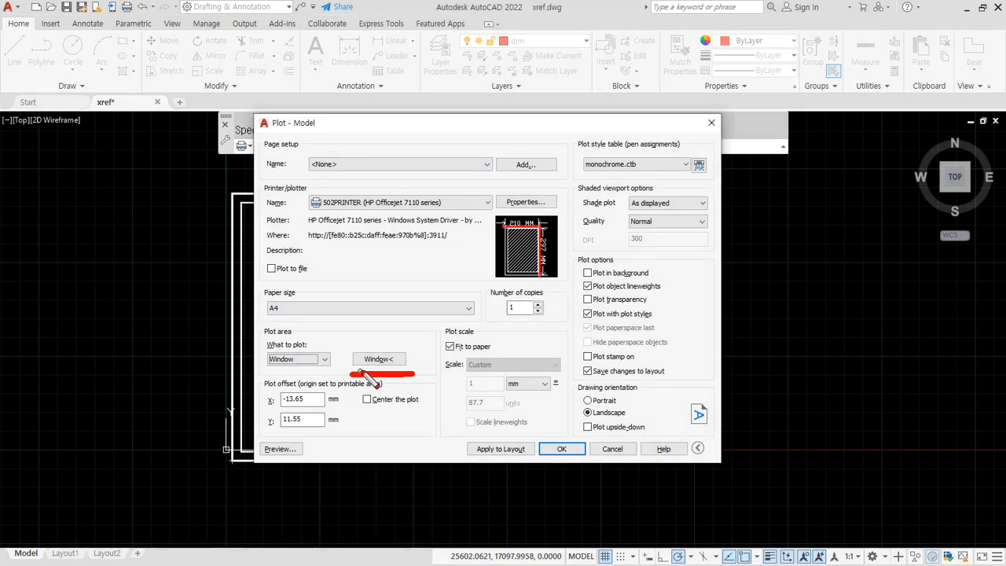
key("Escape")
left_click(377, 360)
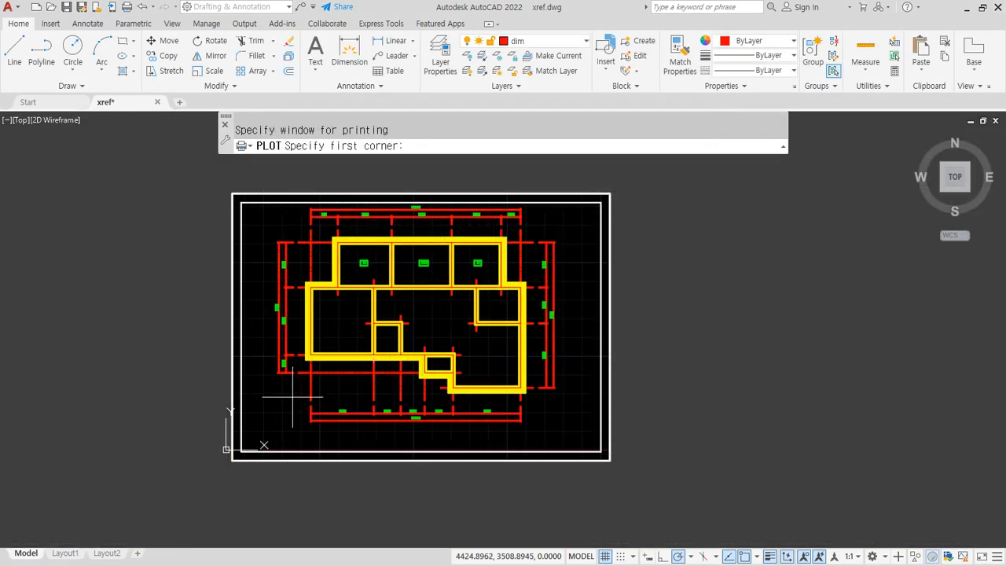
left_click(294, 217)
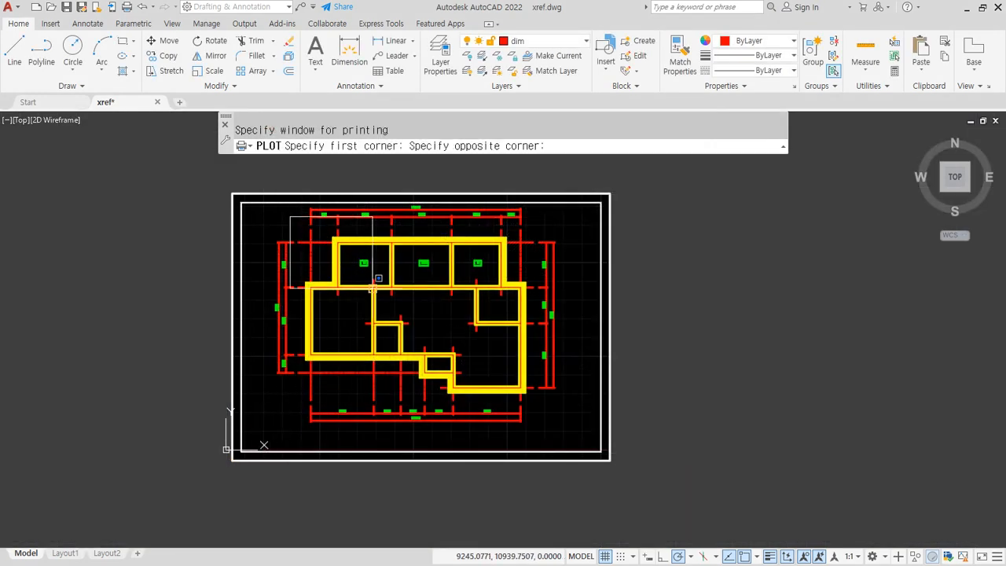
left_click(411, 311)
left_click(372, 359)
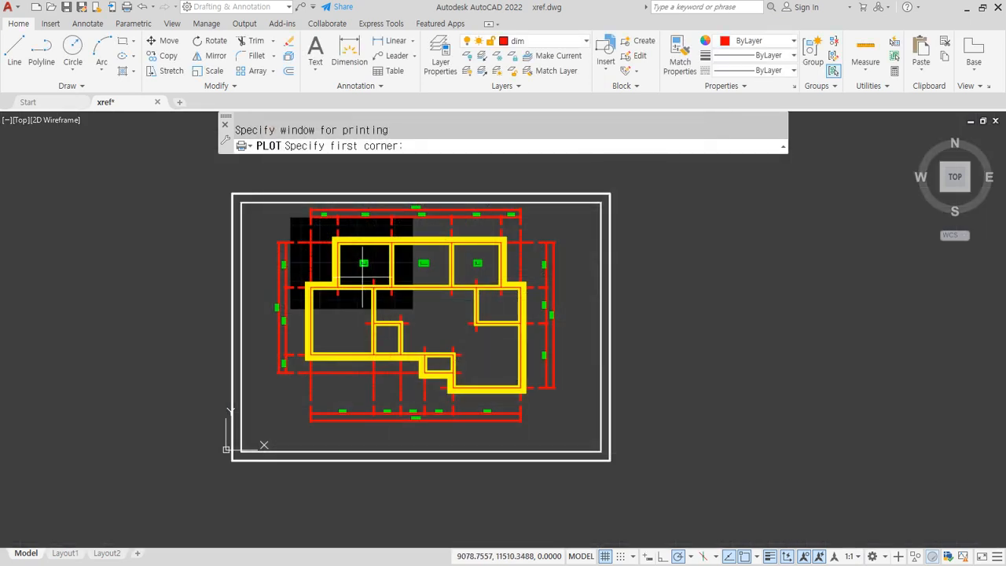
left_click(428, 223)
left_click(598, 381)
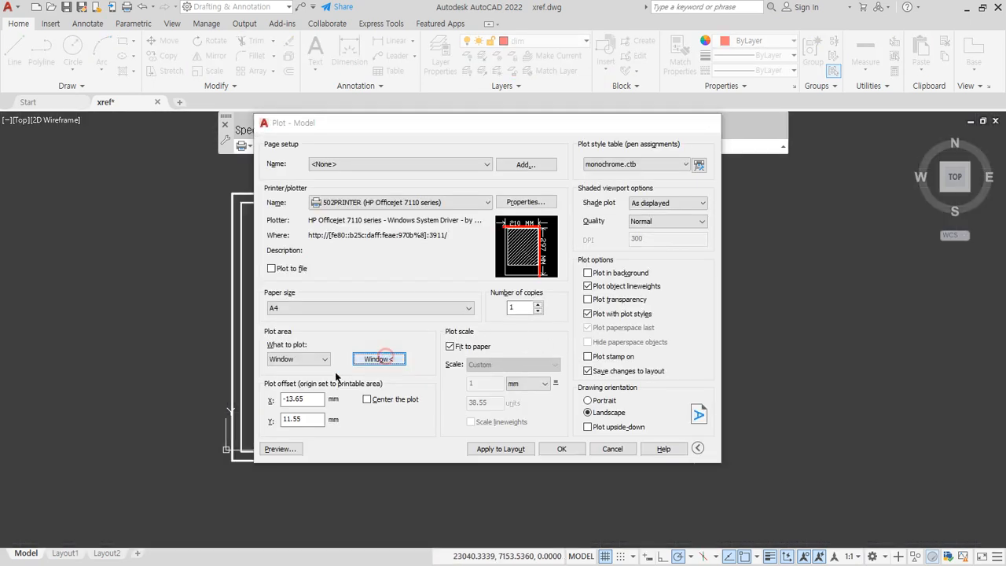
Redefine the plot window from the lower-left to the upper-right corner of the outer border.
left_click(373, 360)
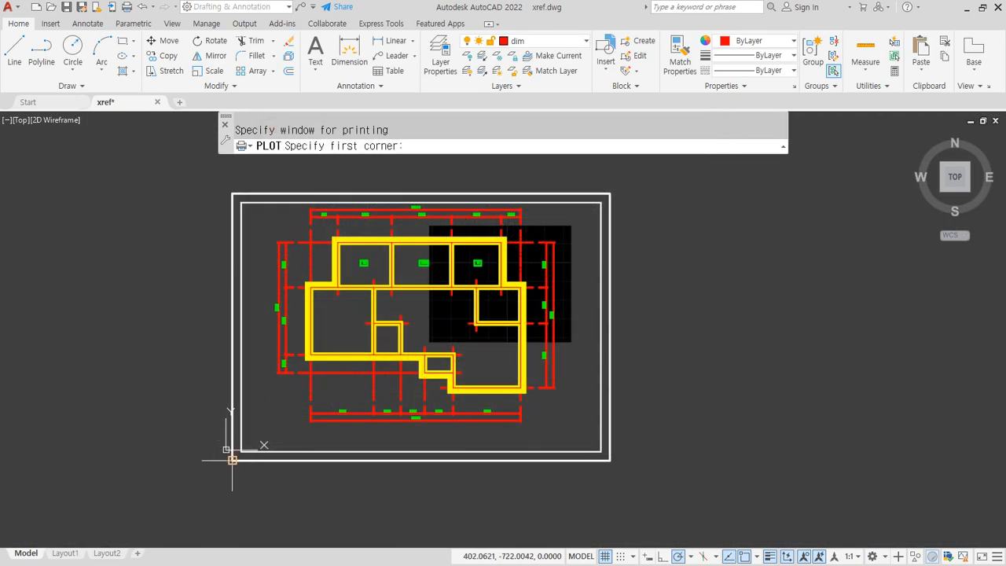
left_click(232, 459)
left_click(605, 195)
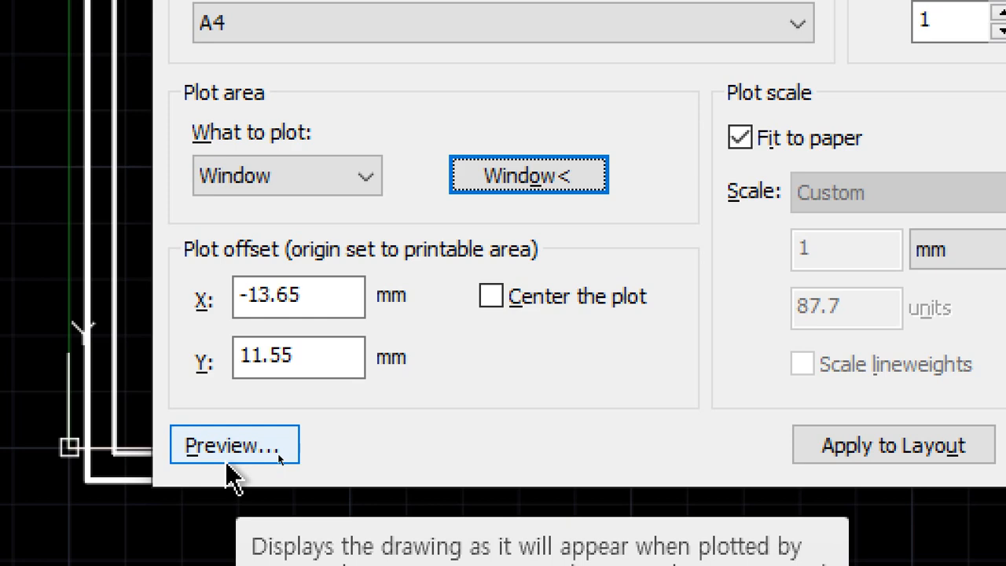
Preview the plot and examine the lineweights of walls, centerlines and dimensions and the sheet's placement on the paper.
left_click(228, 460)
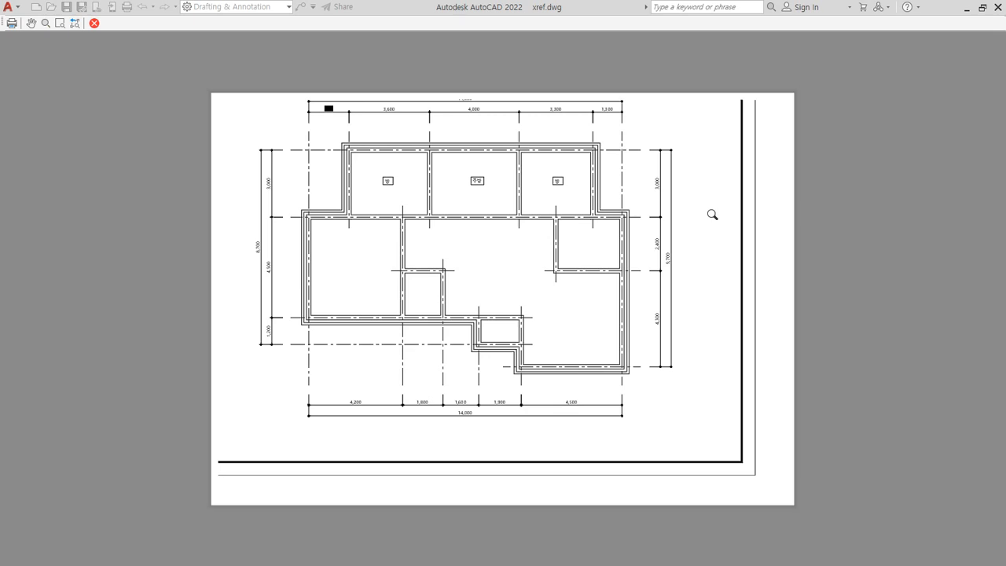
scroll(472, 140, "up", 2)
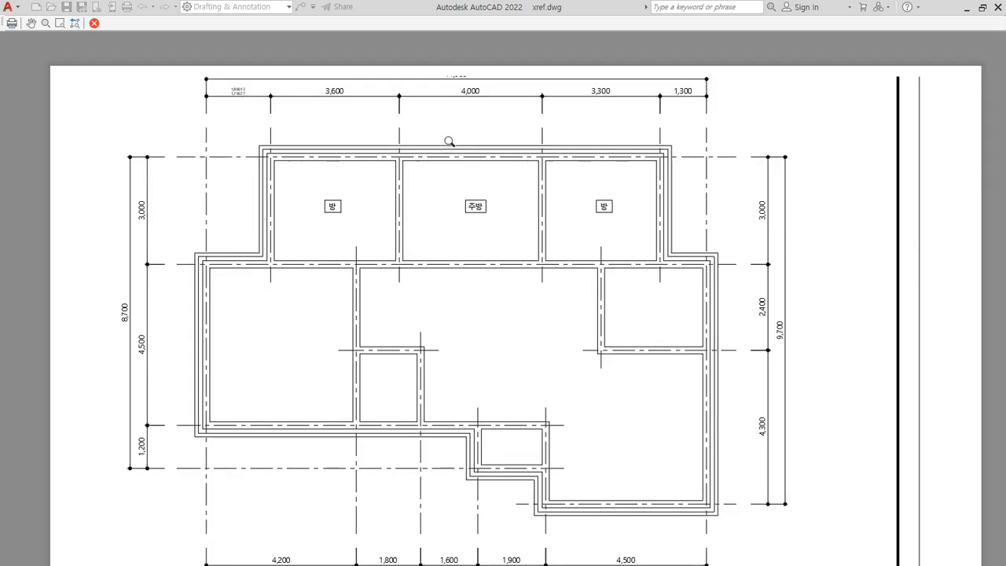
scroll(382, 148, "up", 2)
scroll(132, 44, "up", 4)
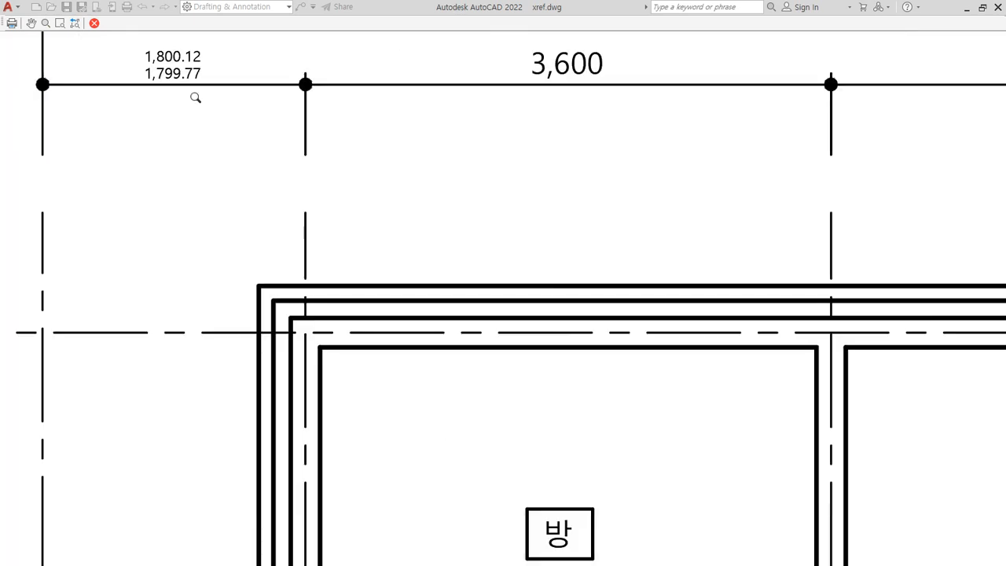
middle_click_drag(347, 370, 344, 183)
middle_click_drag(336, 252, 344, 152)
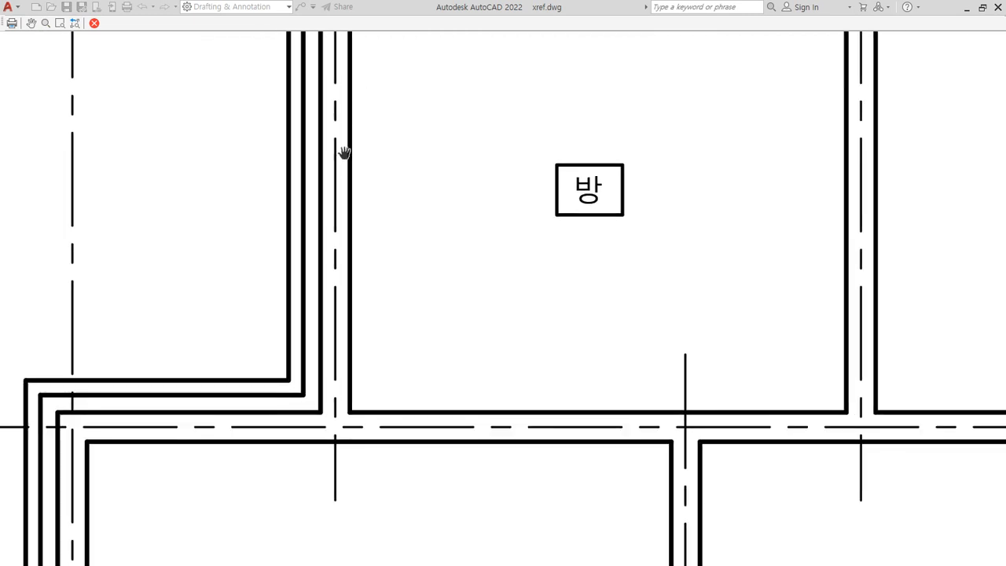
scroll(515, 327, "down", 2)
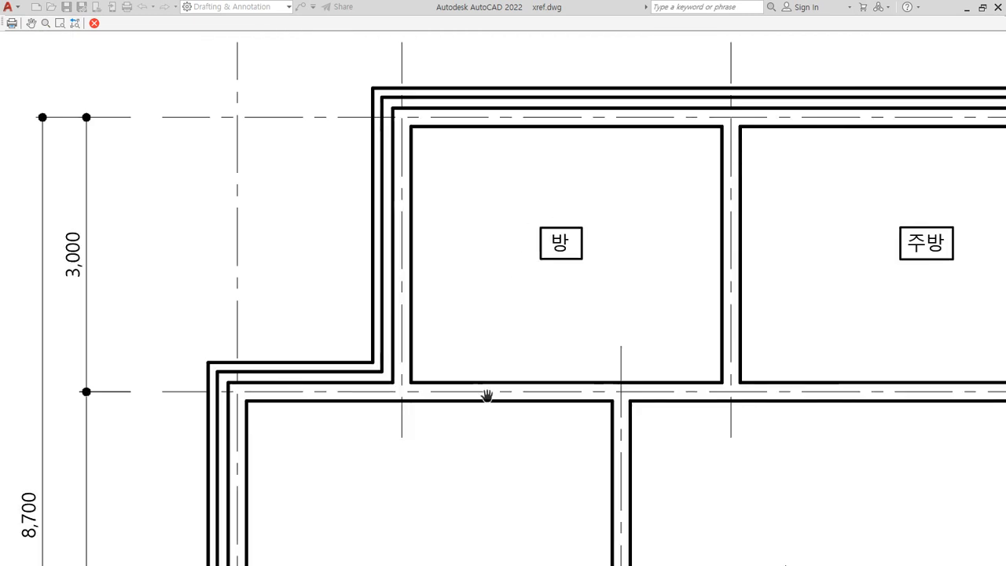
middle_click_drag(476, 404, 476, 160)
middle_click_drag(342, 357, 351, 124)
scroll(247, 344, "up", 2)
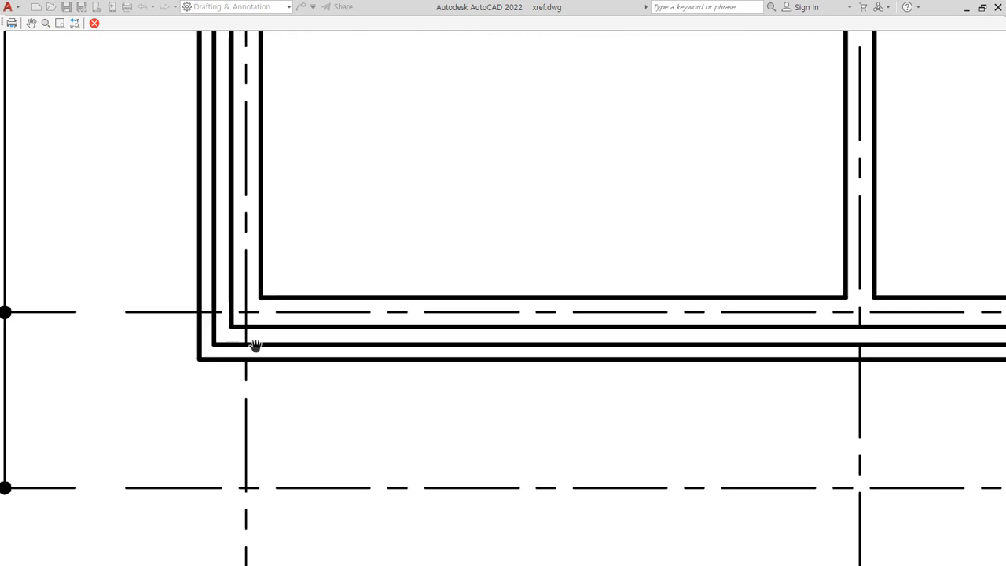
scroll(543, 359, "down", 2)
middle_click_drag(559, 357, 326, 222)
middle_click_drag(518, 335, 318, 226)
middle_click_drag(521, 280, 211, 263)
middle_click_drag(598, 283, 443, 240)
scroll(345, 183, "down", 4)
scroll(484, 306, "down", 2)
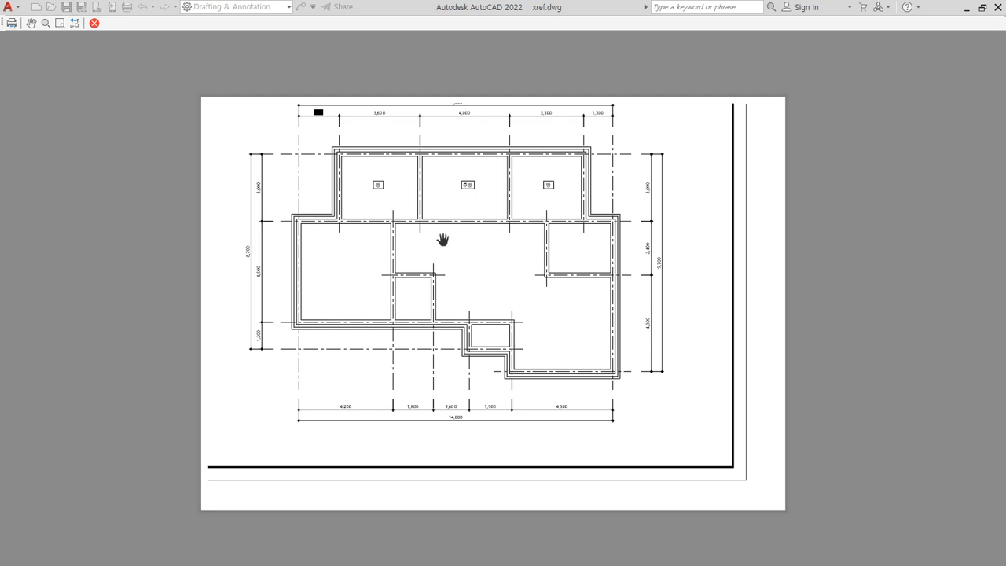
key("Escape")
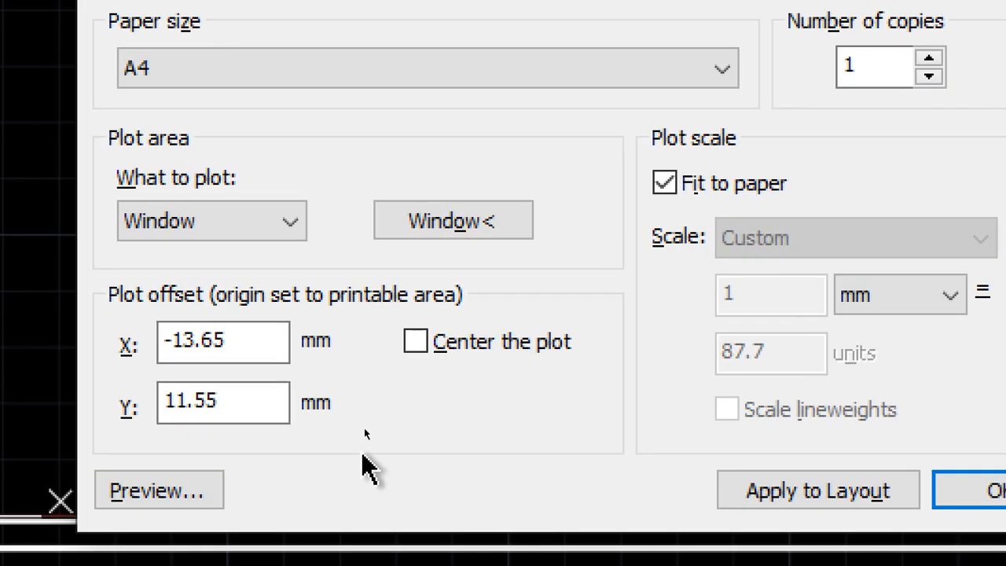
Center the plot on the paper.
left_click(498, 350)
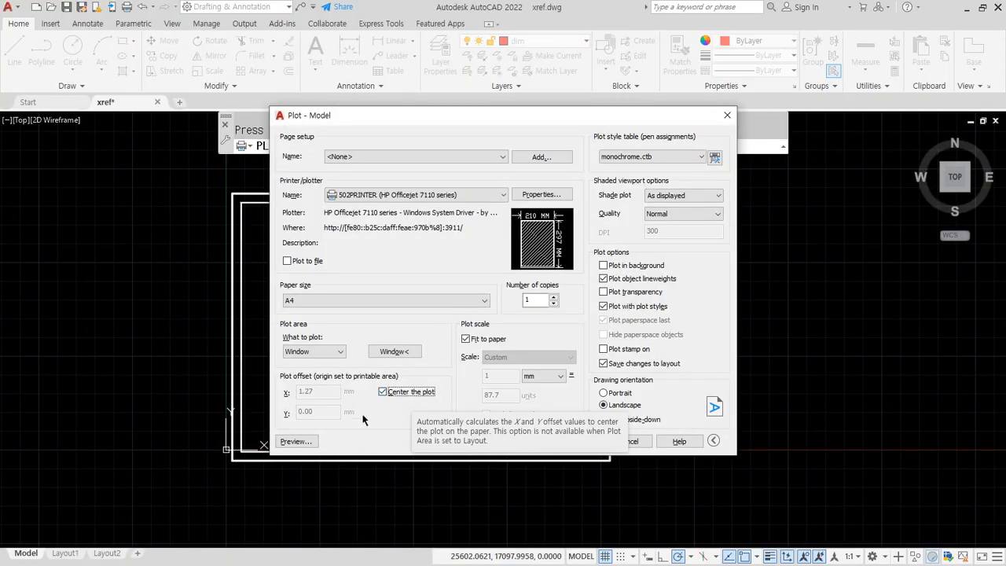
Preview the centered plot and check the border's position on the A4 sheet.
left_click(142, 500)
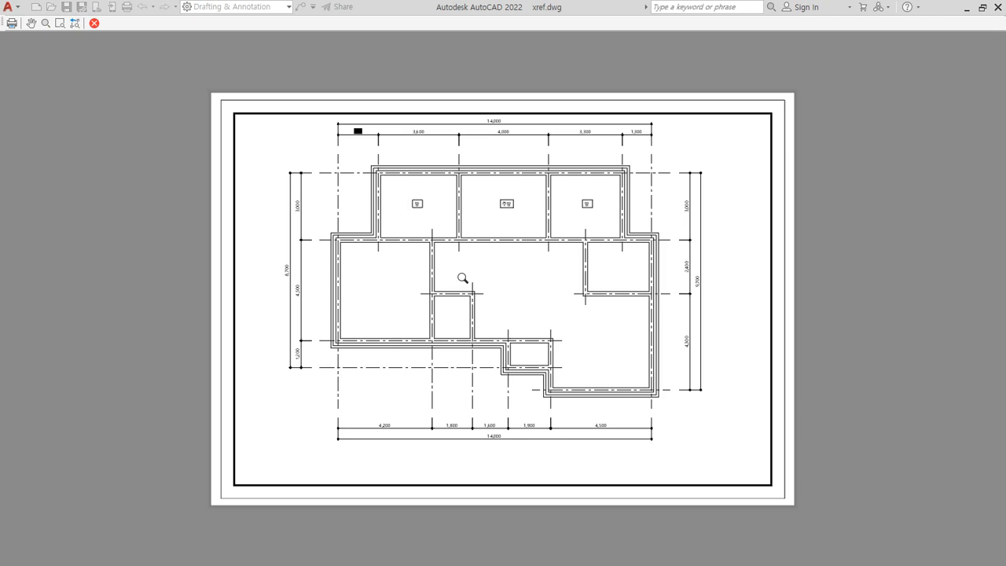
key("Escape")
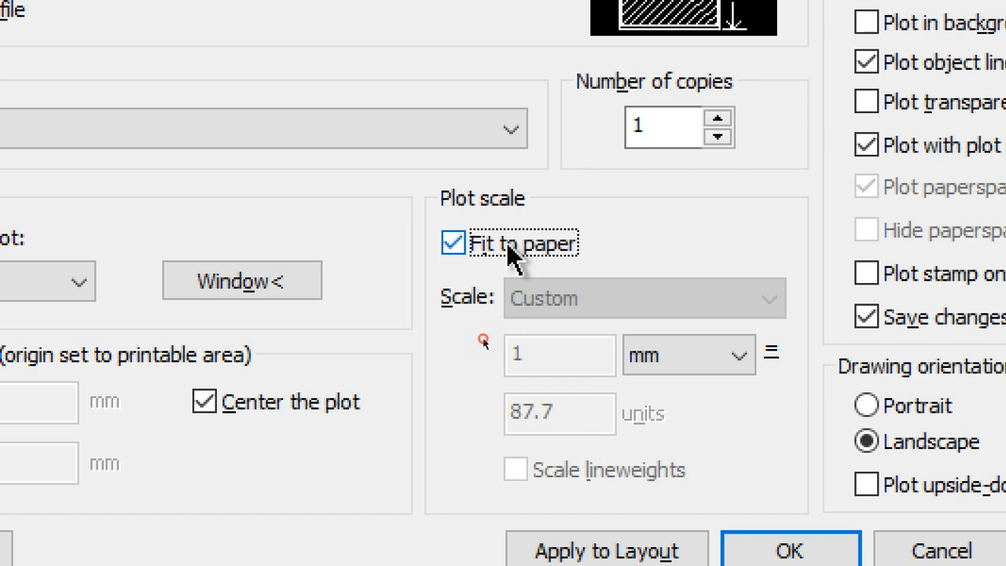
Turn off Fit to paper and set a custom plot scale of 1 mm to 80 units.
left_click(508, 246)
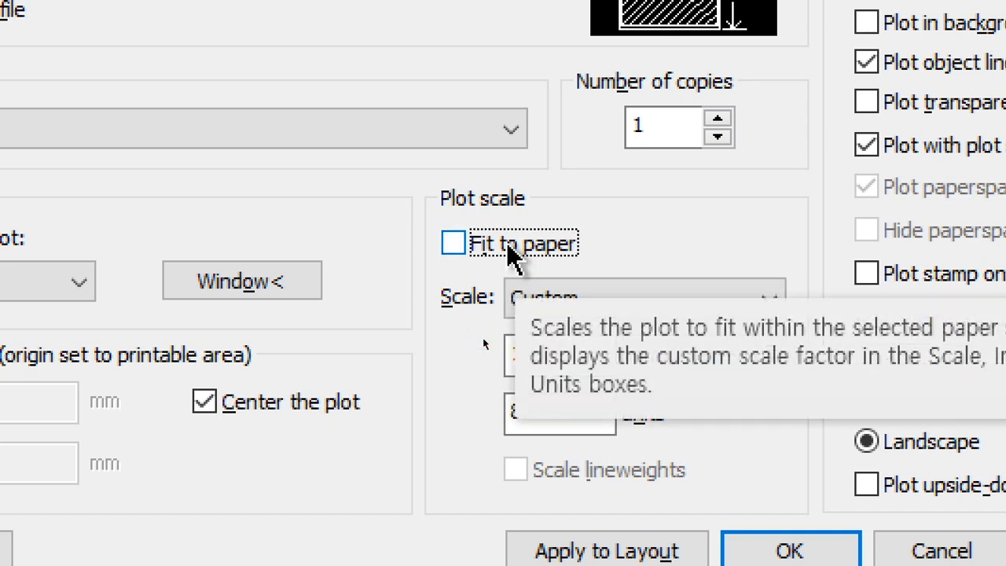
left_click(548, 356)
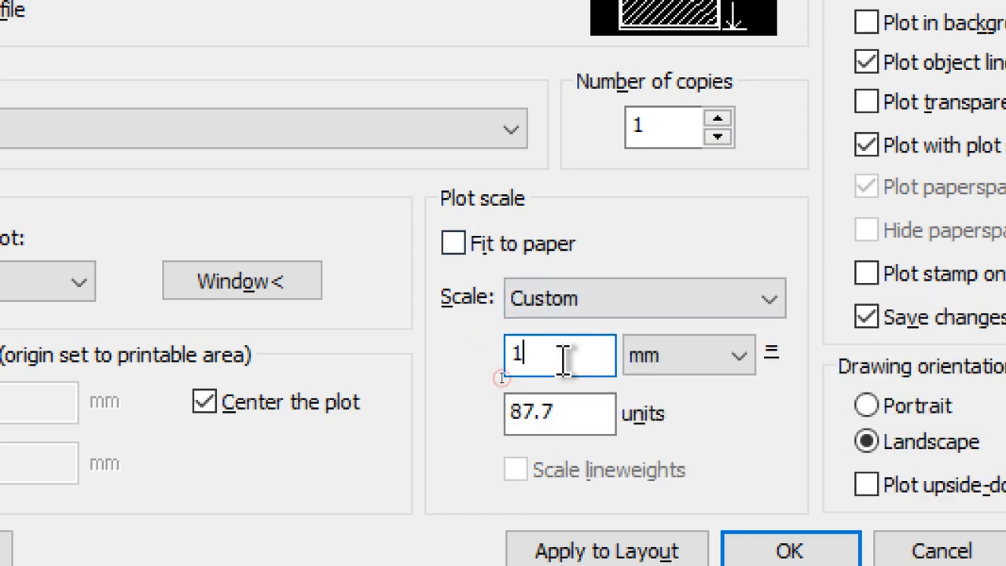
left_click(596, 417)
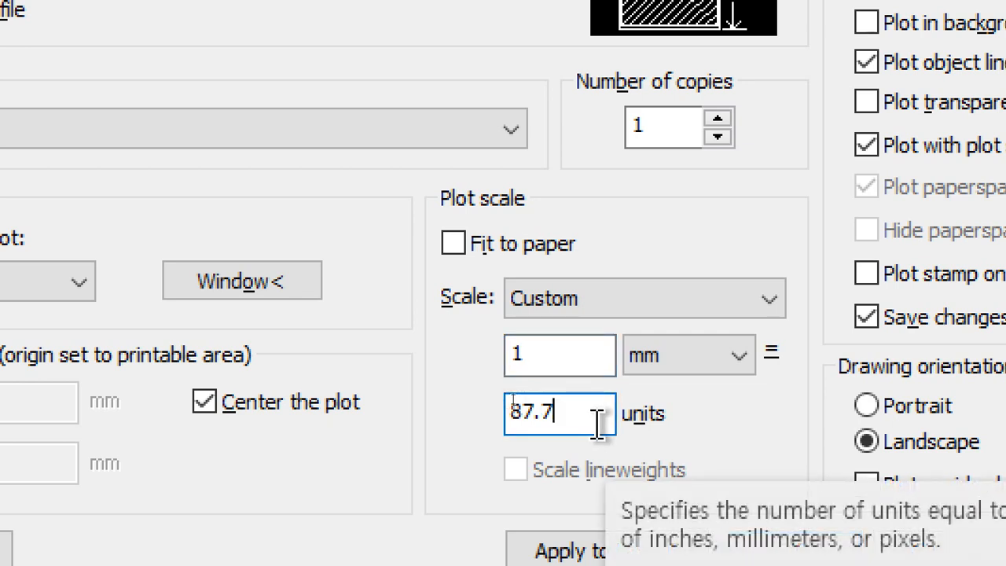
double_click(598, 424)
type("80")
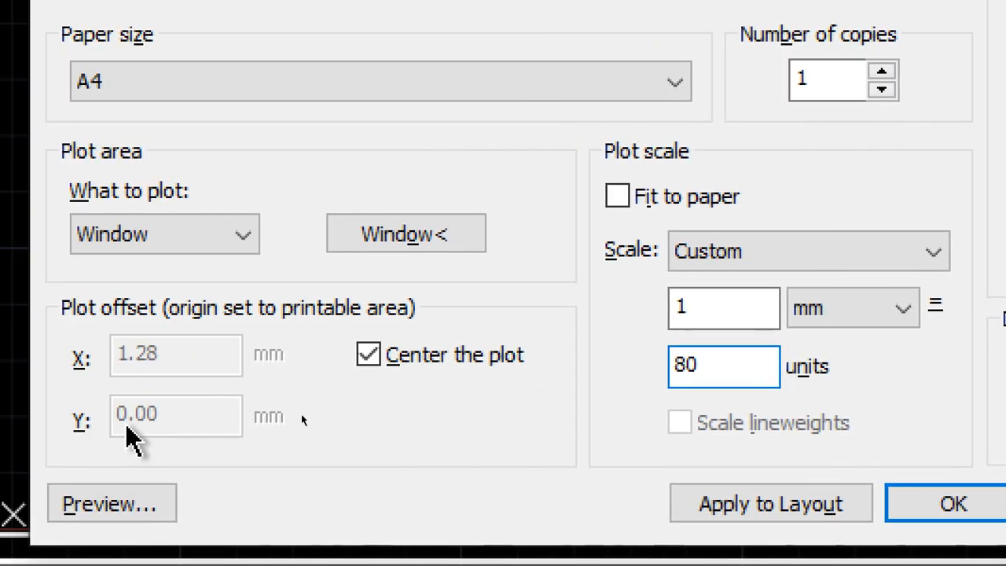
Preview the plot at the custom scale, accepting the annotation scale mismatch, and examine how the floor plan and its border fit on the sheet.
left_click(112, 504)
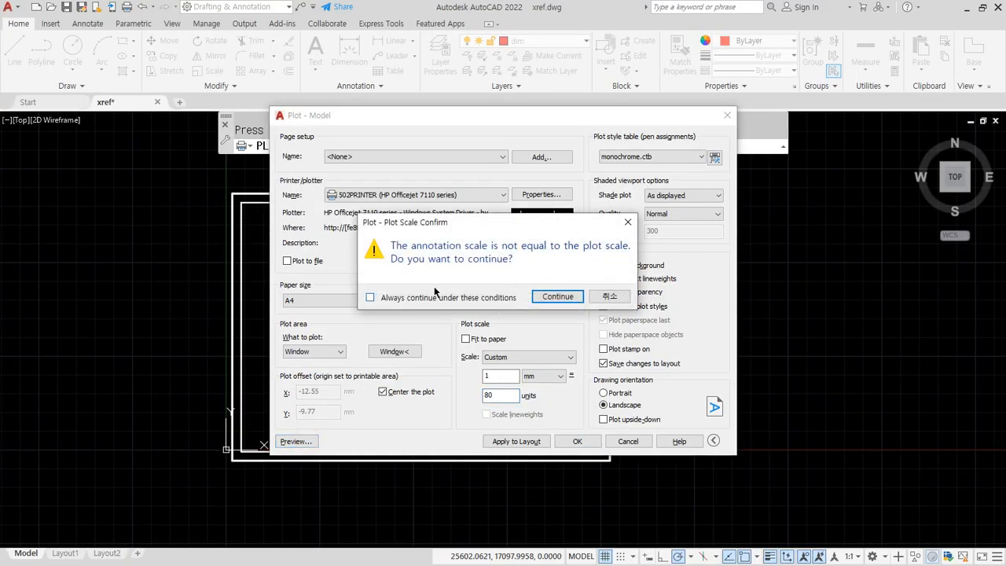
left_click(555, 296)
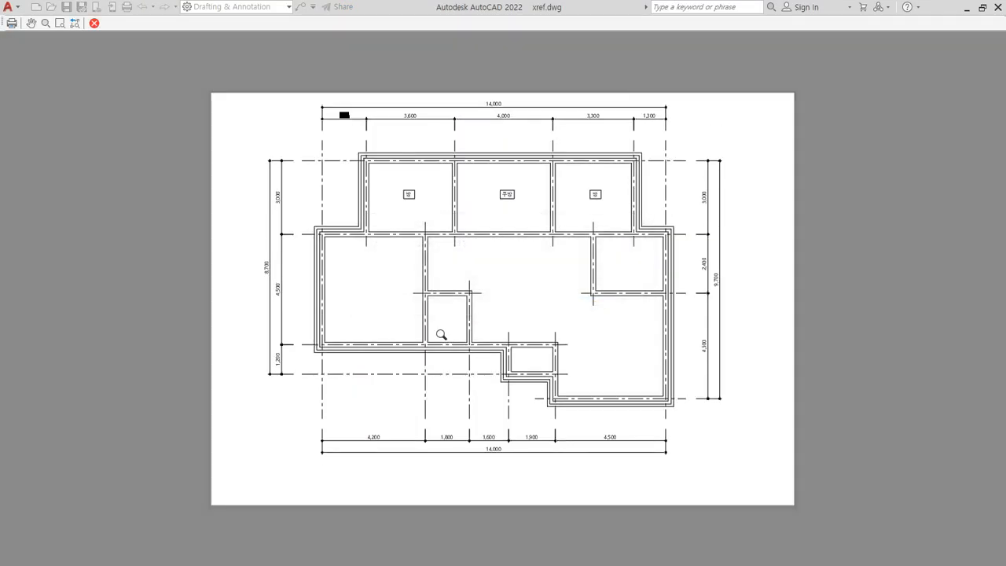
scroll(449, 330, "up", 3)
scroll(456, 319, "down", 3)
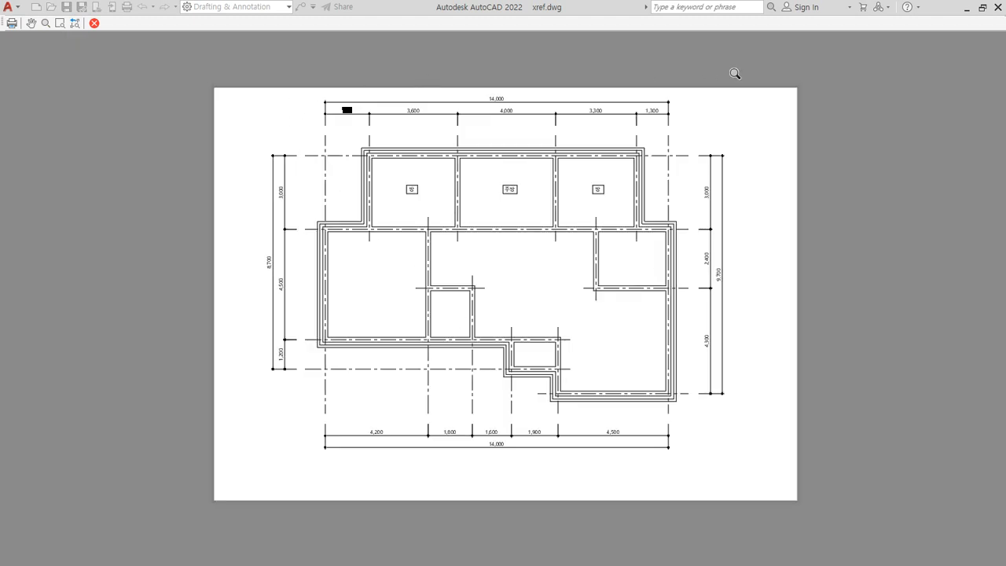
scroll(661, 162, "up", 3)
middle_click_drag(660, 162, 589, 215)
scroll(656, 157, "down", 3)
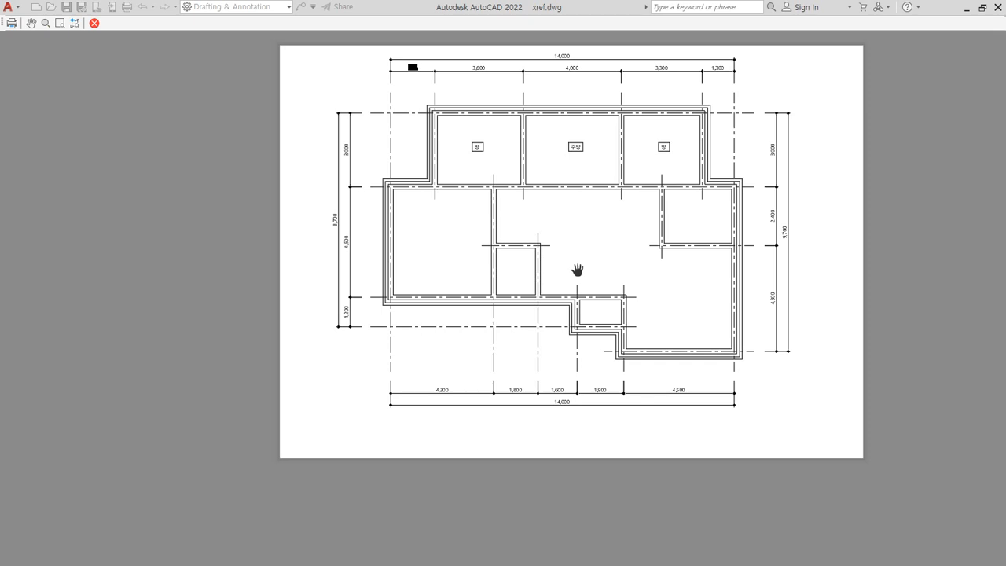
key("Escape")
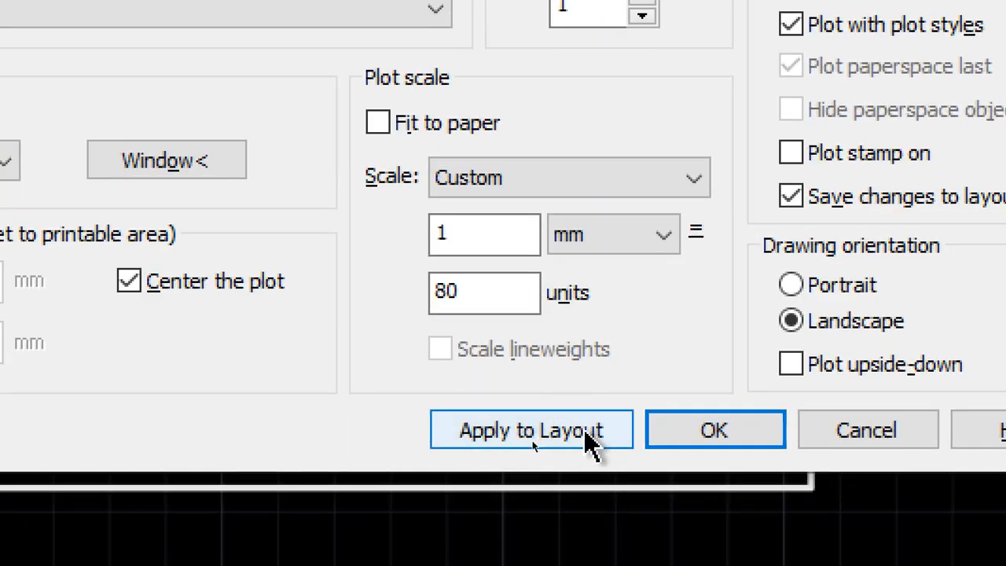
Apply the plot settings to the layout and plot the drawing, continuing despite the differing annotation scale.
left_click(520, 434)
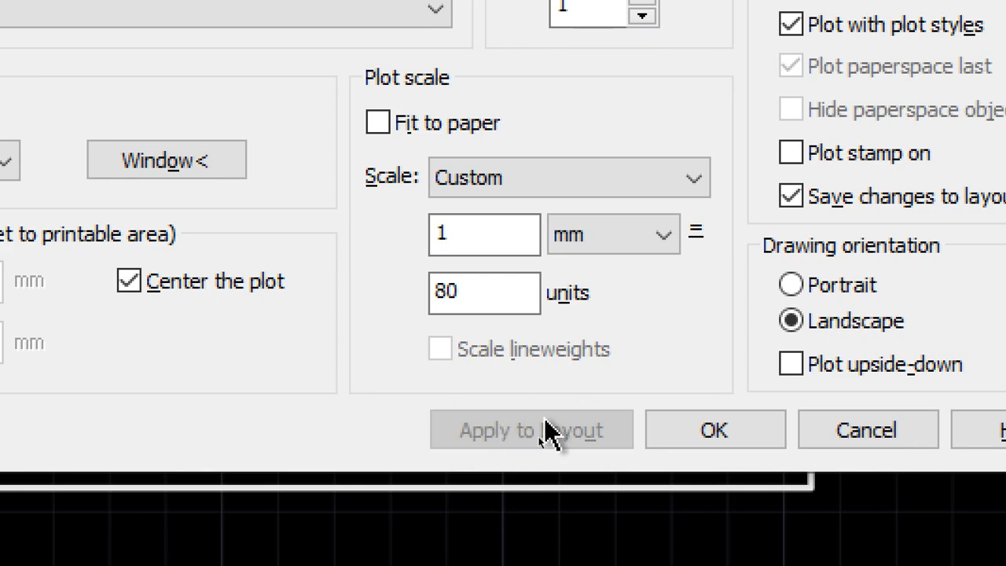
left_click(727, 442)
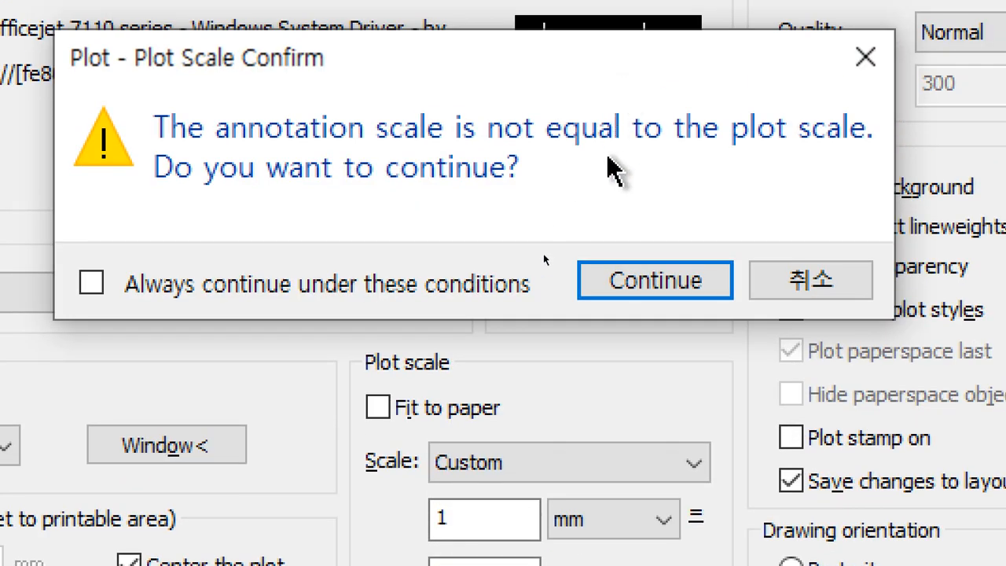
left_click(639, 283)
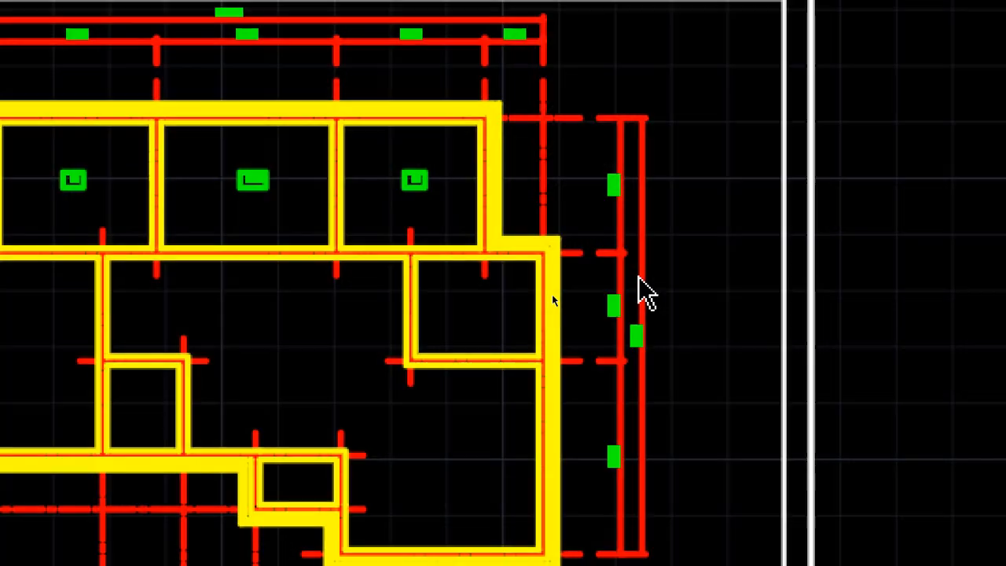